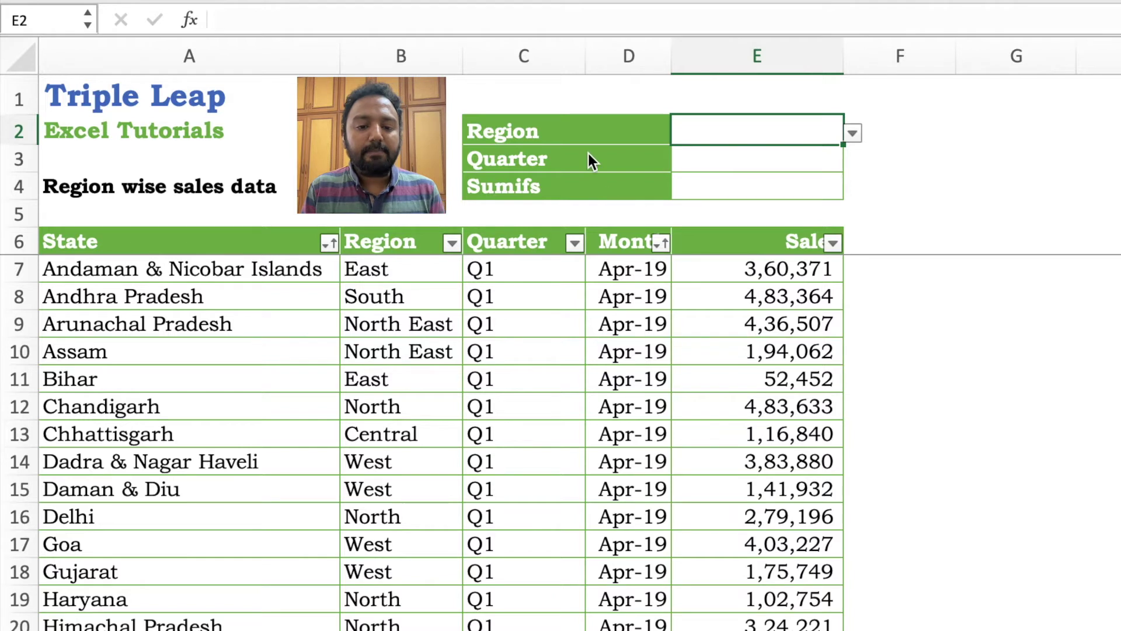
# - Relabel the Sumifs heading in cell C4 as Sales
pyautogui.click(584, 186)
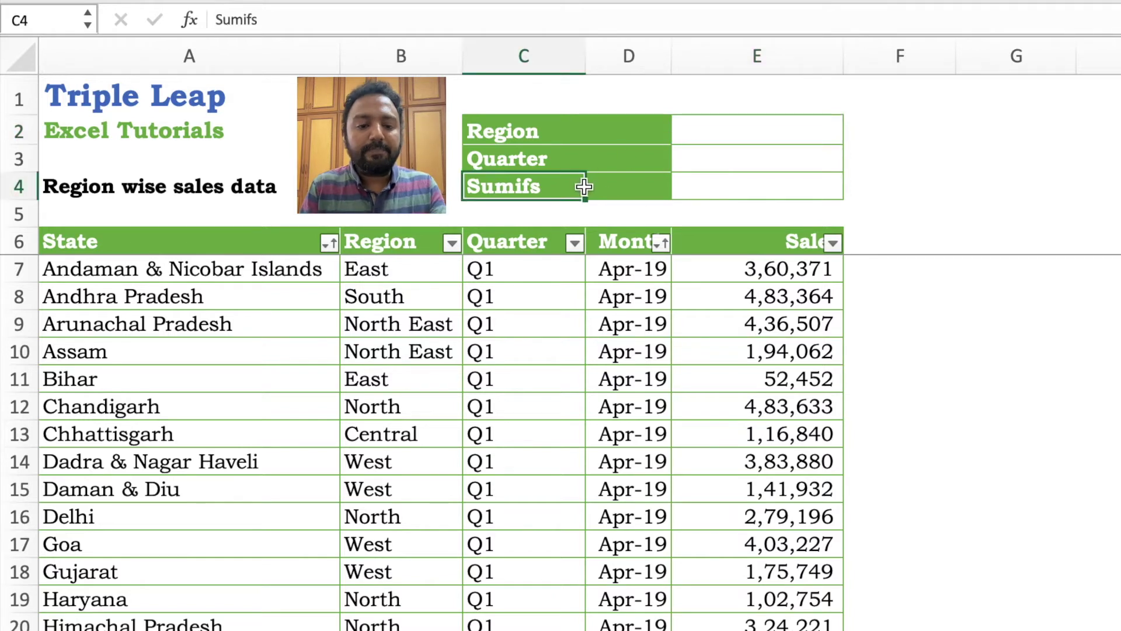
pyautogui.write('Sales')
pyautogui.press('Return')
# - Examine the choices offered in the drop-down lists of the Region and Quarter input cells
pyautogui.press('Up')
pyautogui.press('Up')
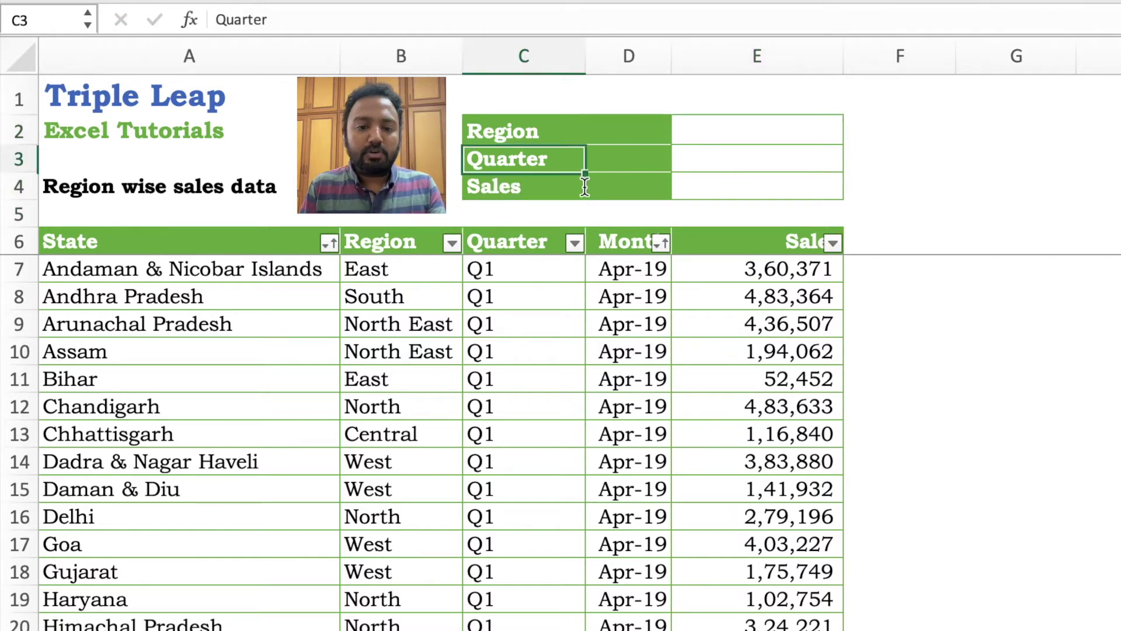
pyautogui.press('Up')
pyautogui.press('Right')
pyautogui.press('Right')
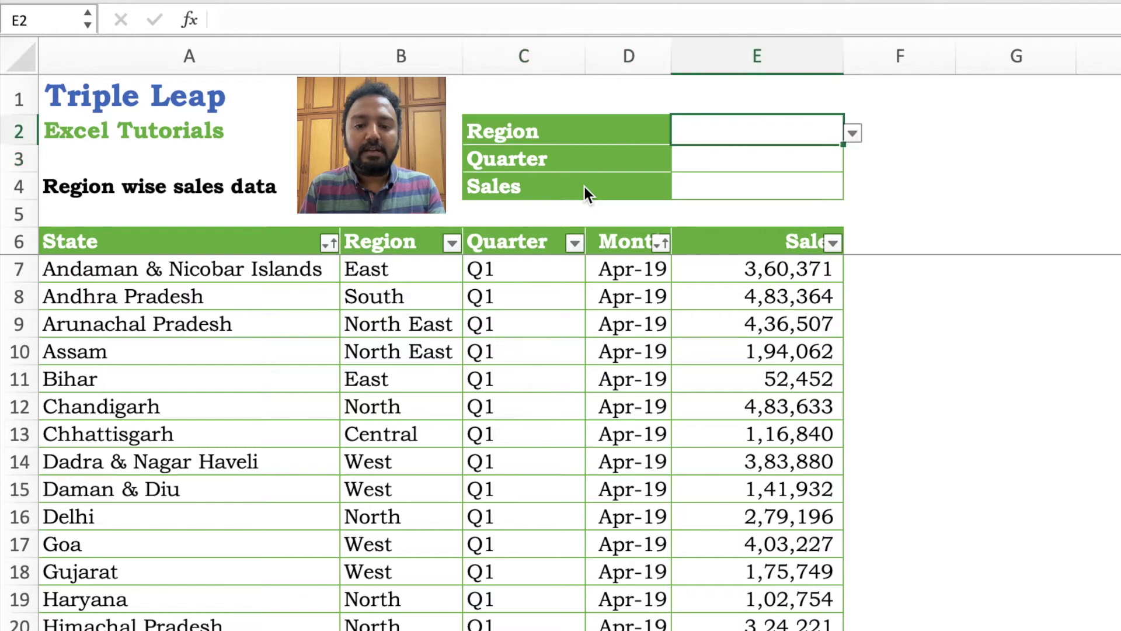
pyautogui.click(852, 136)
pyautogui.click(772, 121)
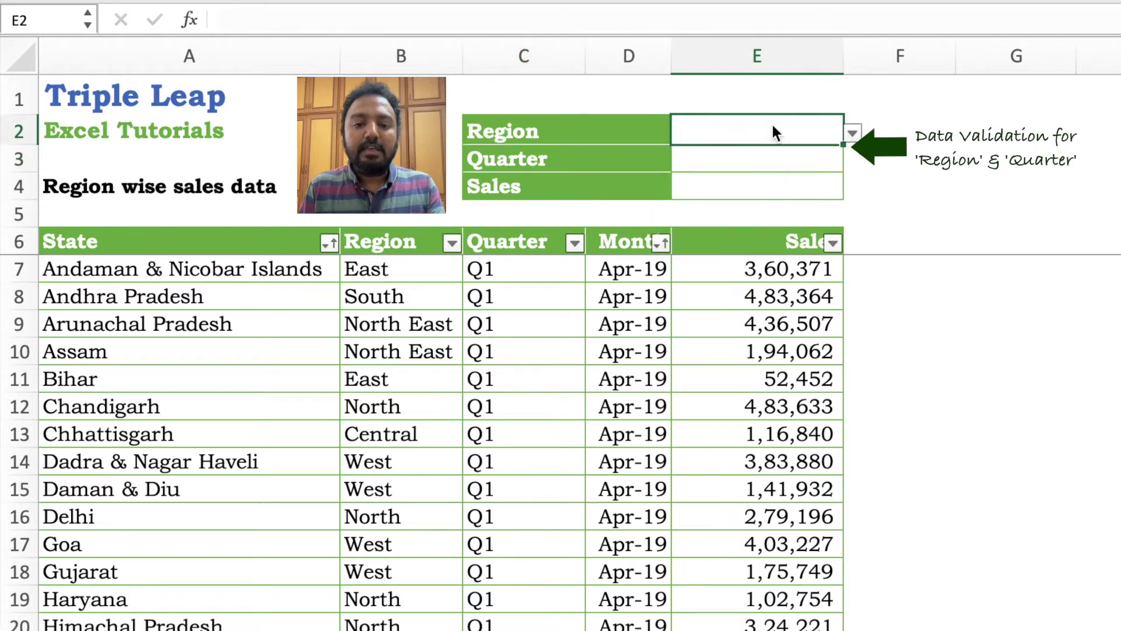
pyautogui.click(764, 161)
pyautogui.click(852, 161)
pyautogui.click(765, 169)
pyautogui.click(761, 185)
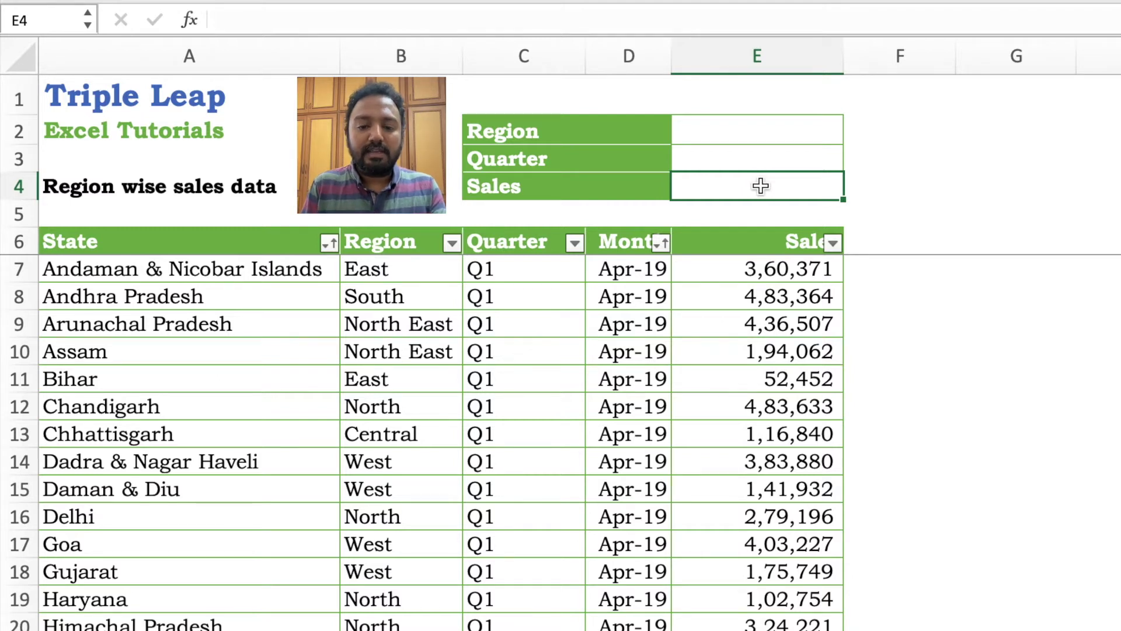
# - Choose South as the region in E2 and Q4 as the quarter in E3
pyautogui.press('Up')
pyautogui.press('Up')
pyautogui.press('Up')
pyautogui.press('Down')
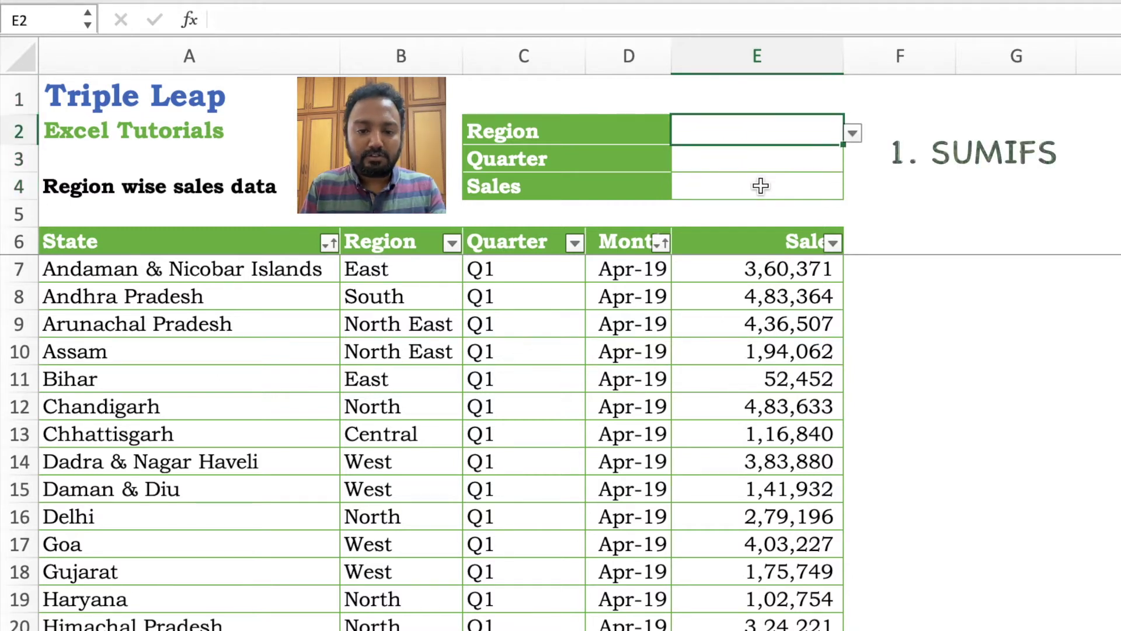
pyautogui.click(853, 133)
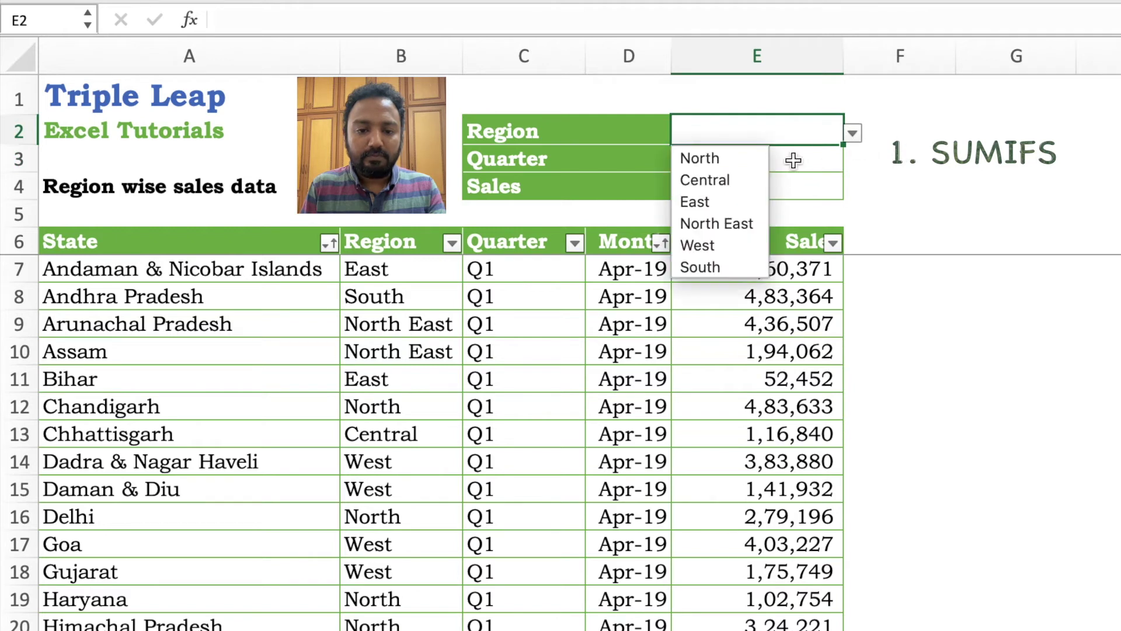
pyautogui.click(718, 267)
pyautogui.click(776, 159)
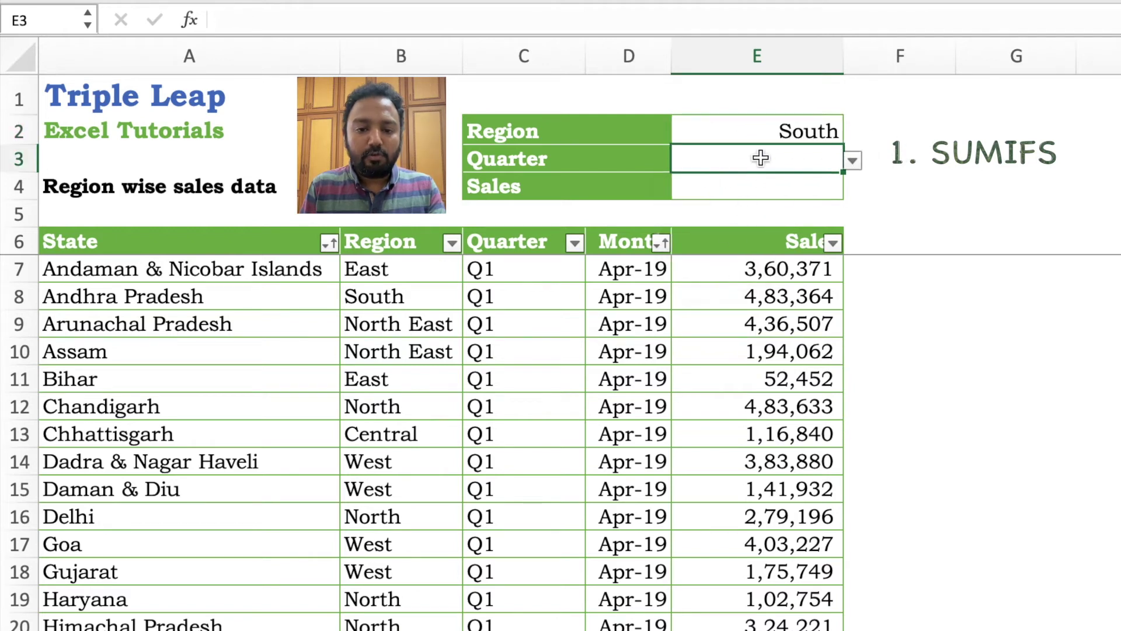
pyautogui.click(852, 161)
pyautogui.click(707, 250)
# - Start a SUMIFS formula in the Sales cell E4 with E7:E438 as the sum range
pyautogui.click(779, 187)
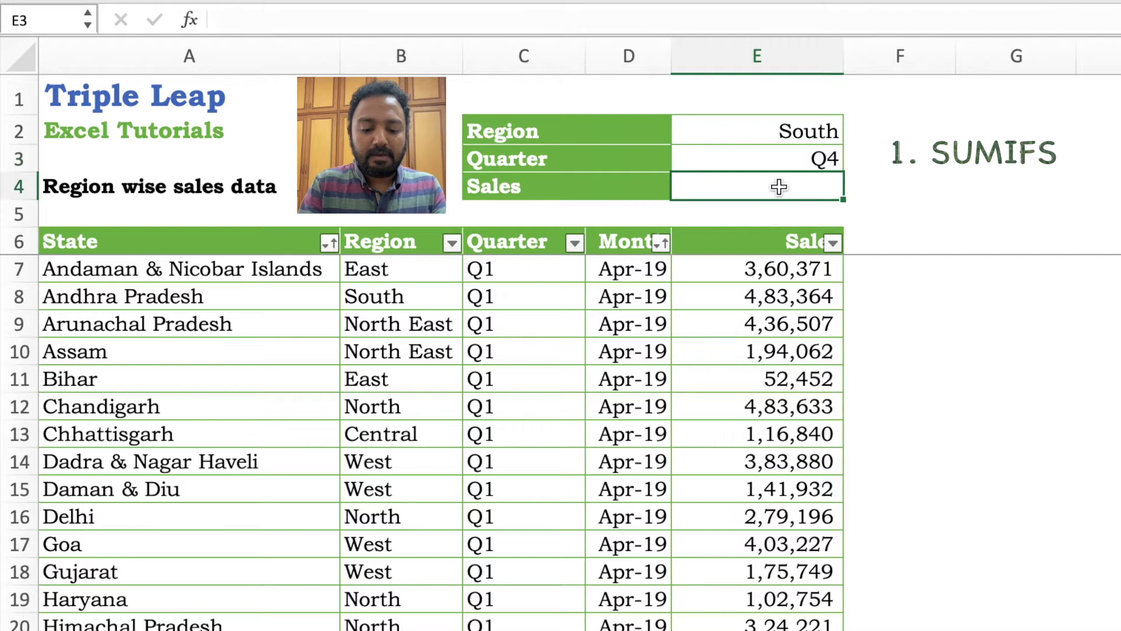
pyautogui.write('=sumifs')
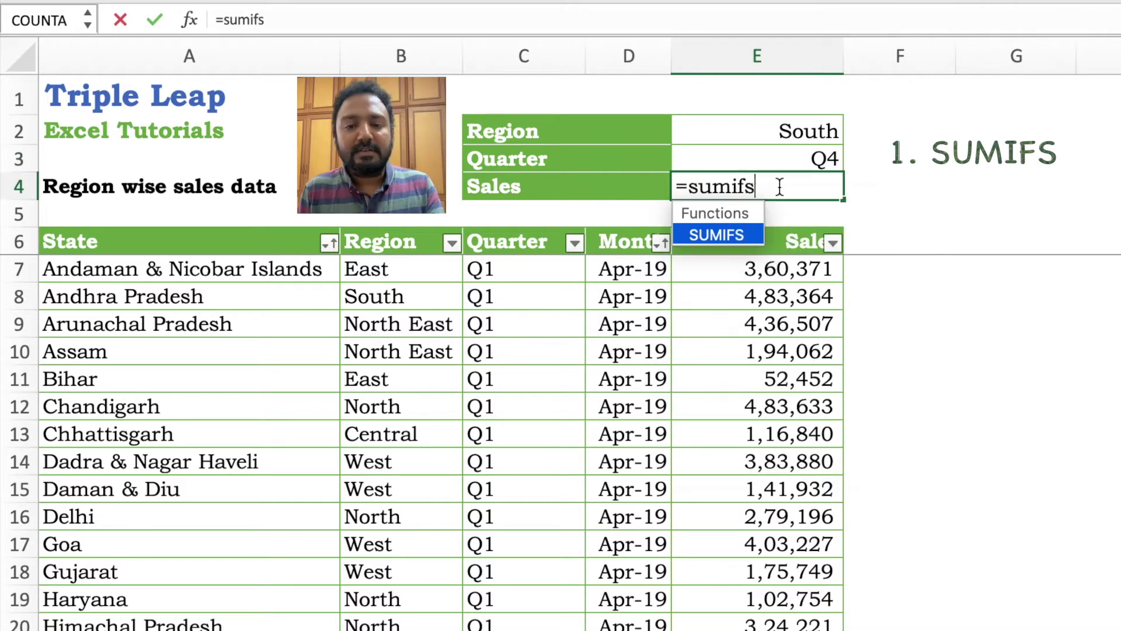
pyautogui.write('(')
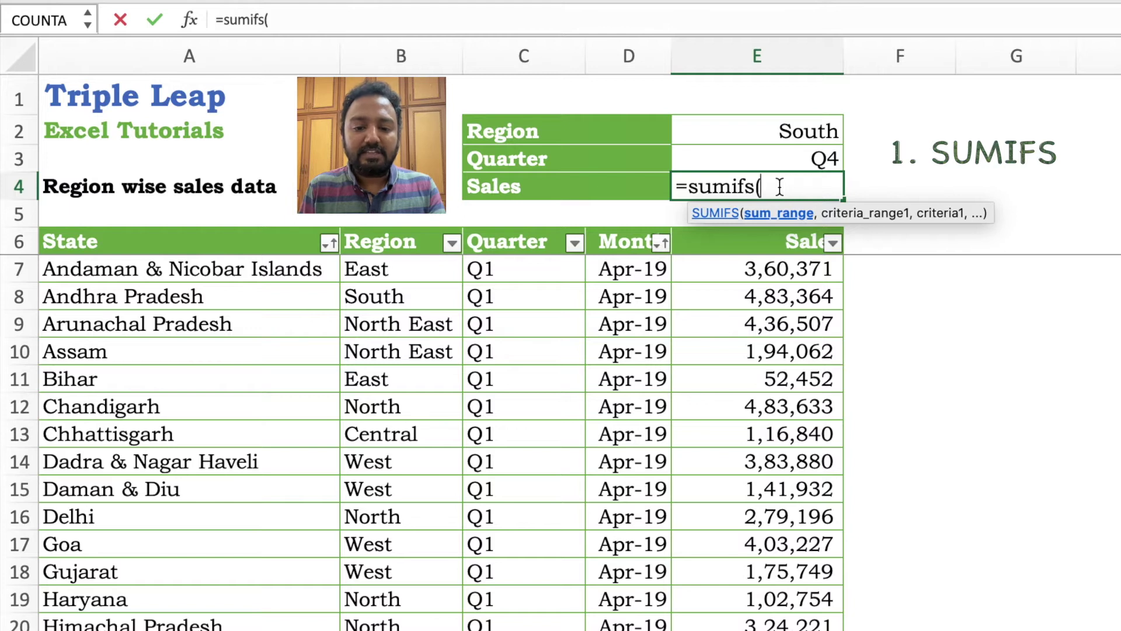
pyautogui.click(782, 266)
pyautogui.hotkey('ctrl', 'shift', 'Down')
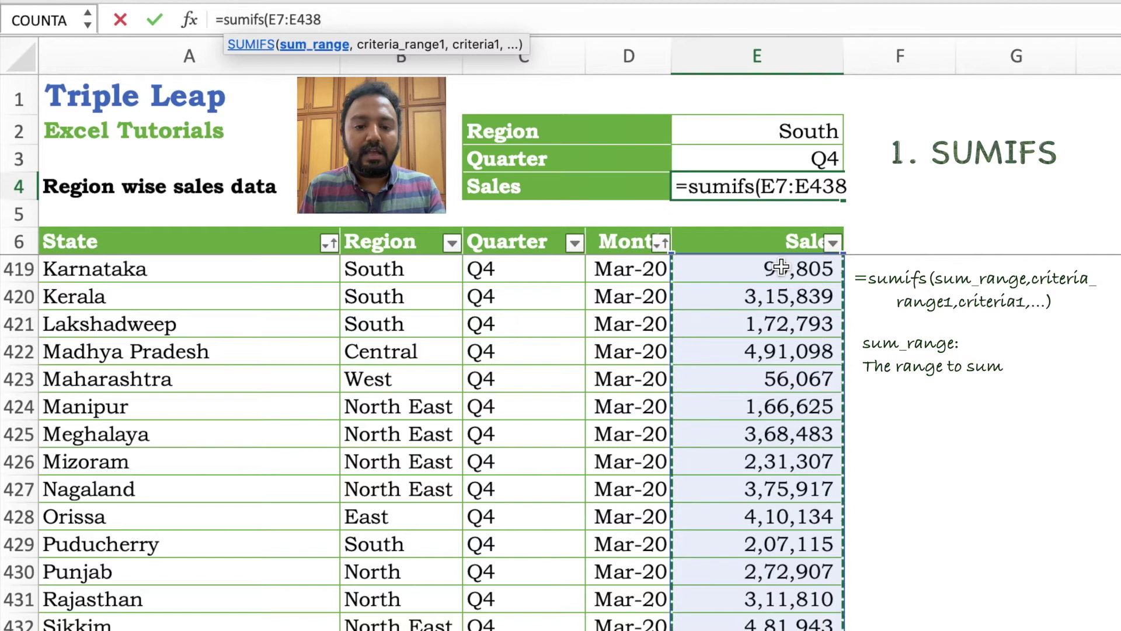
pyautogui.write(',')
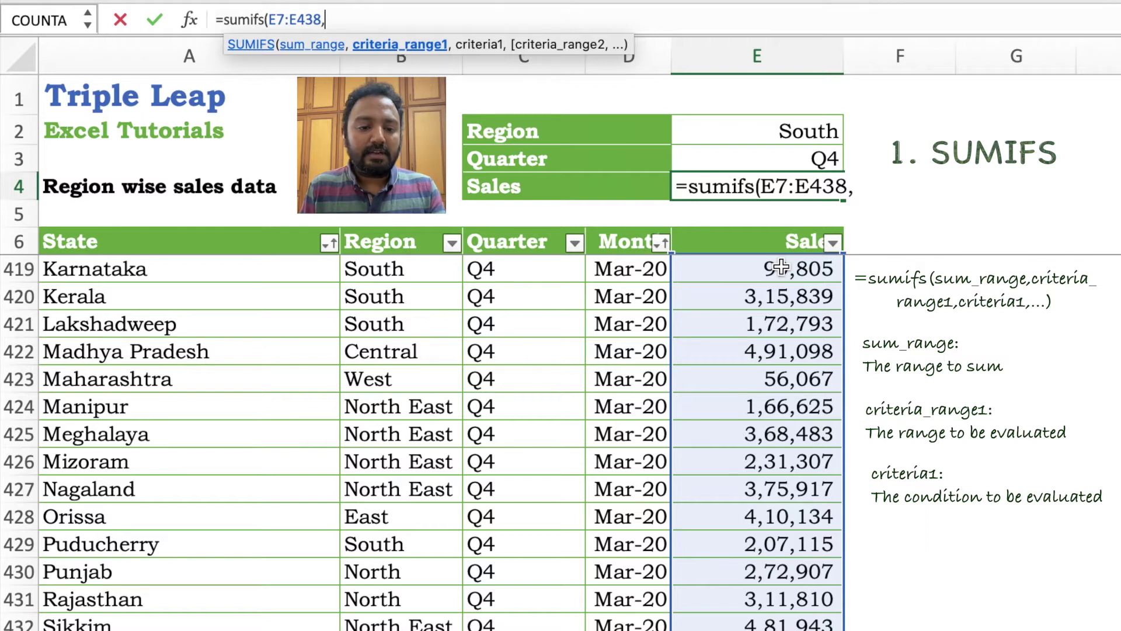
# - Add the region condition to the SUMIFS formula, with criteria range B7:B438 and criterion E2
pyautogui.click(225, 238)
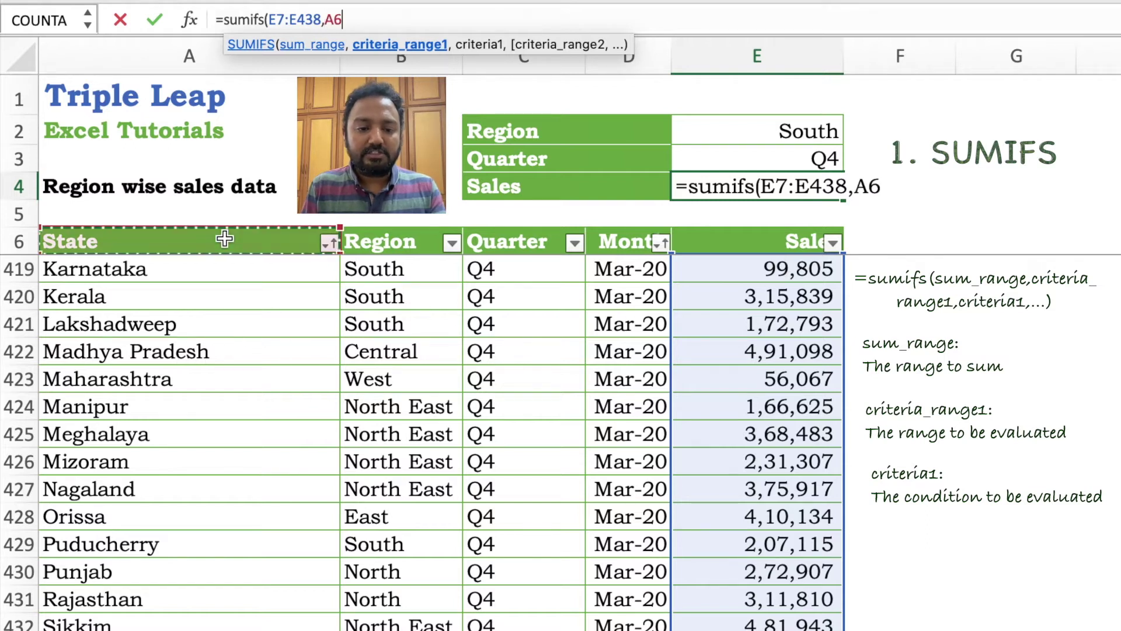
pyautogui.press('Down')
pyautogui.press('Right')
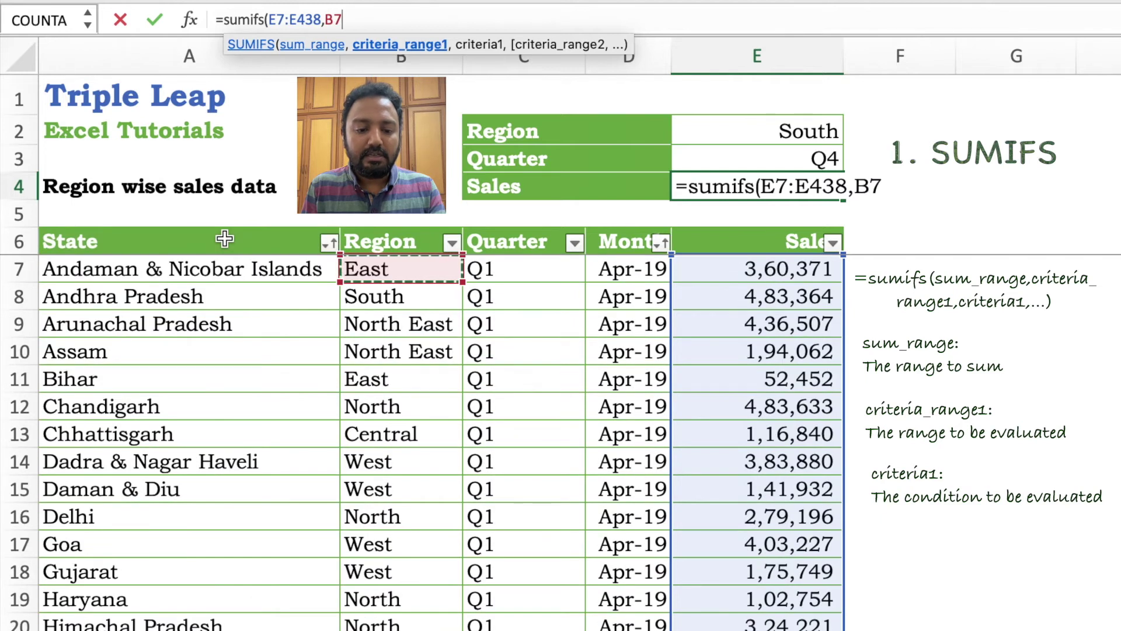
pyautogui.hotkey('ctrl', 'shift', 'Down')
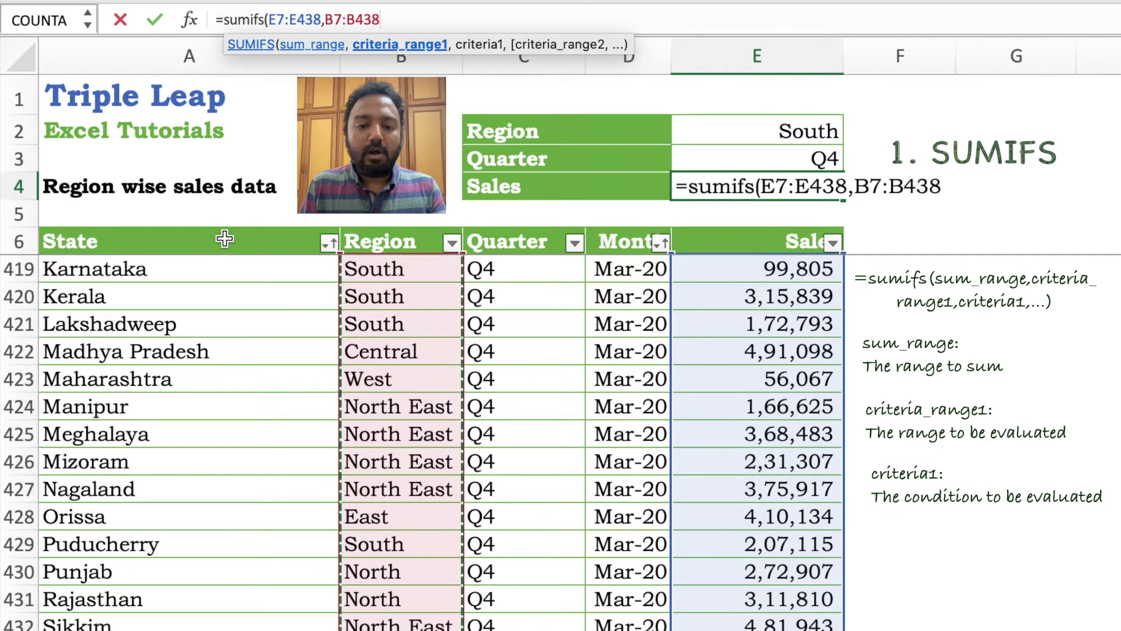
pyautogui.write(',')
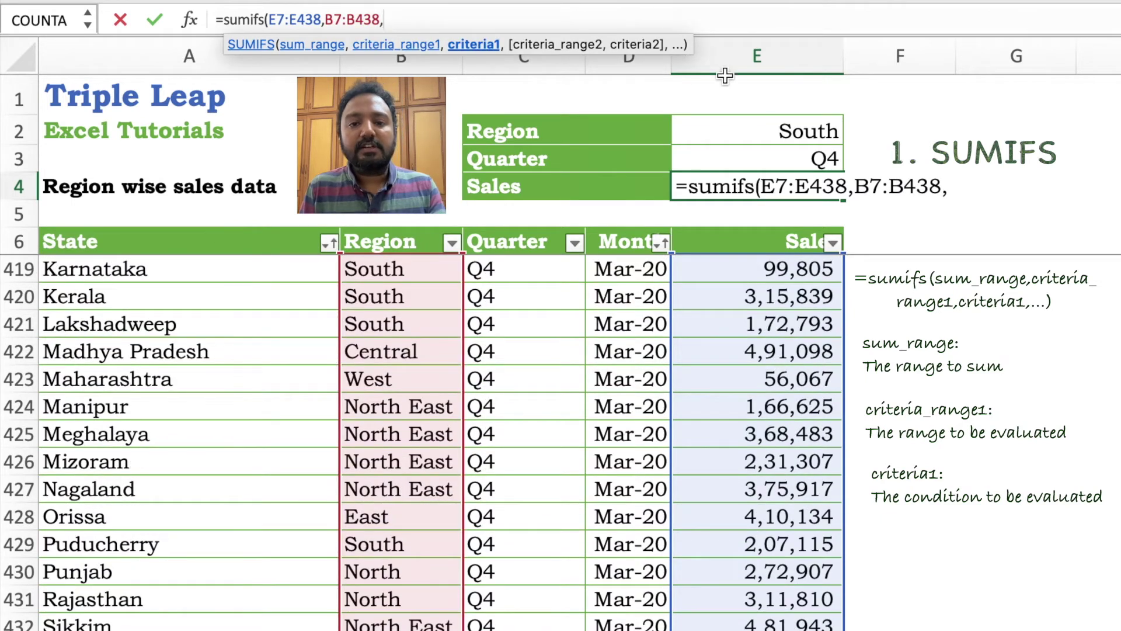
pyautogui.click(740, 127)
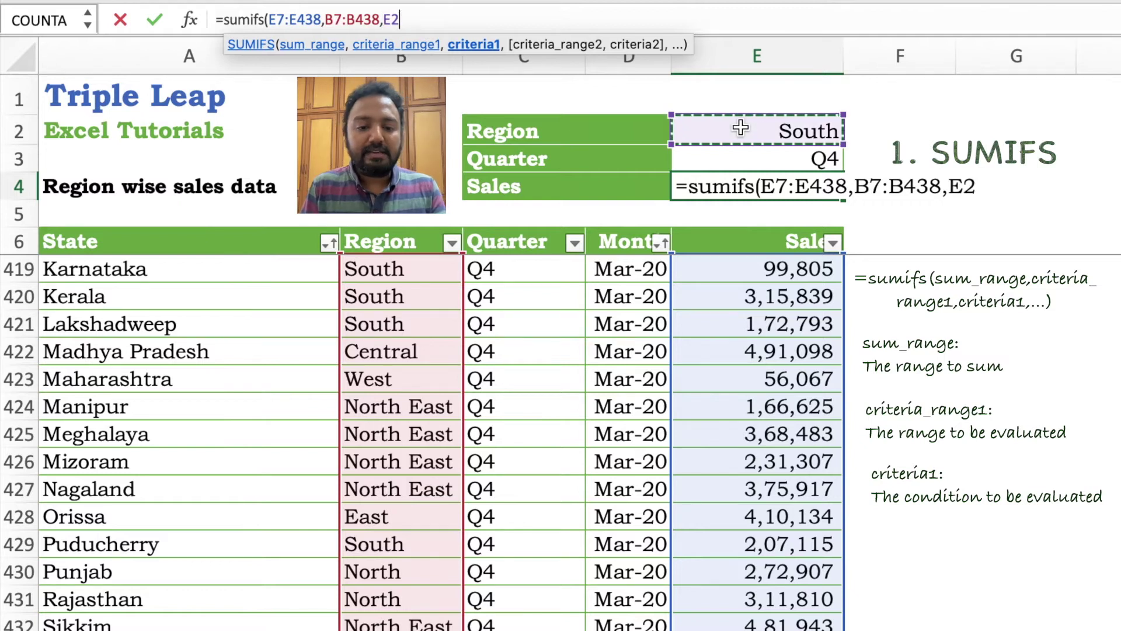
pyautogui.write(',')
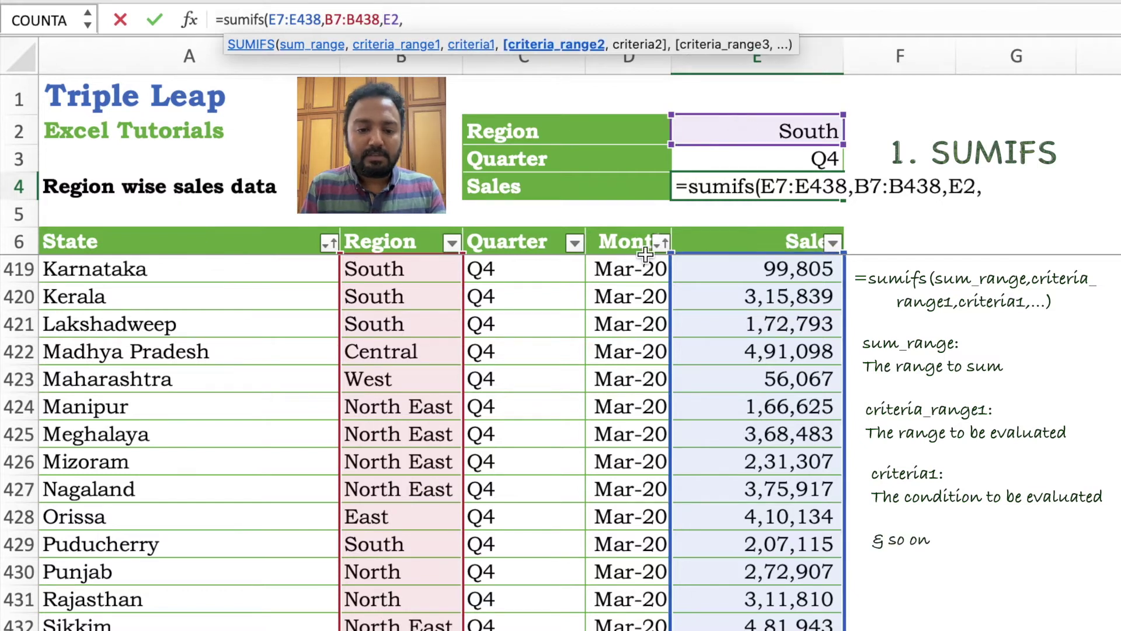
# - Add the quarter condition with criteria range C7:C438 and criterion E3, and complete the SUMIFS formula
pyautogui.click(622, 240)
pyautogui.press('Down')
pyautogui.press('Left')
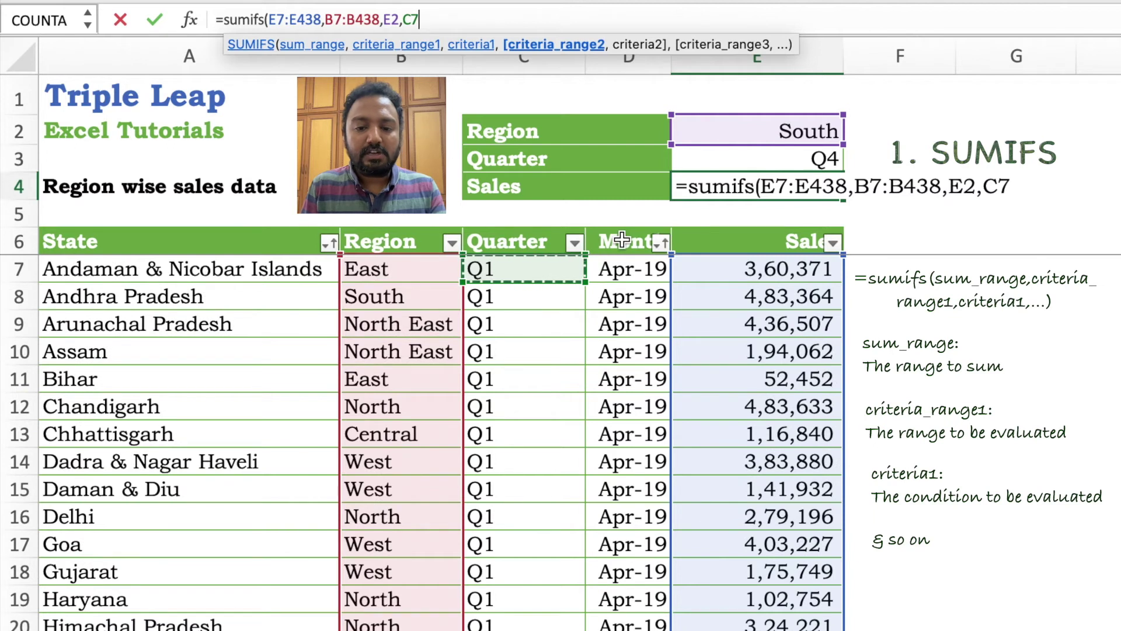
pyautogui.hotkey('ctrl', 'shift', 'Down')
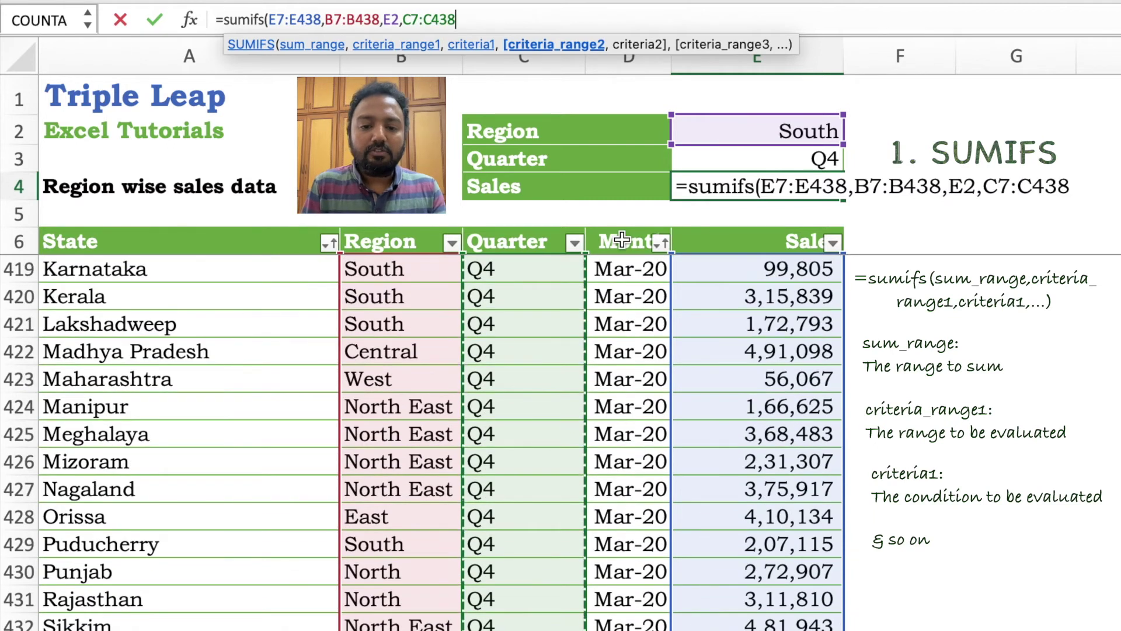
pyautogui.write(',')
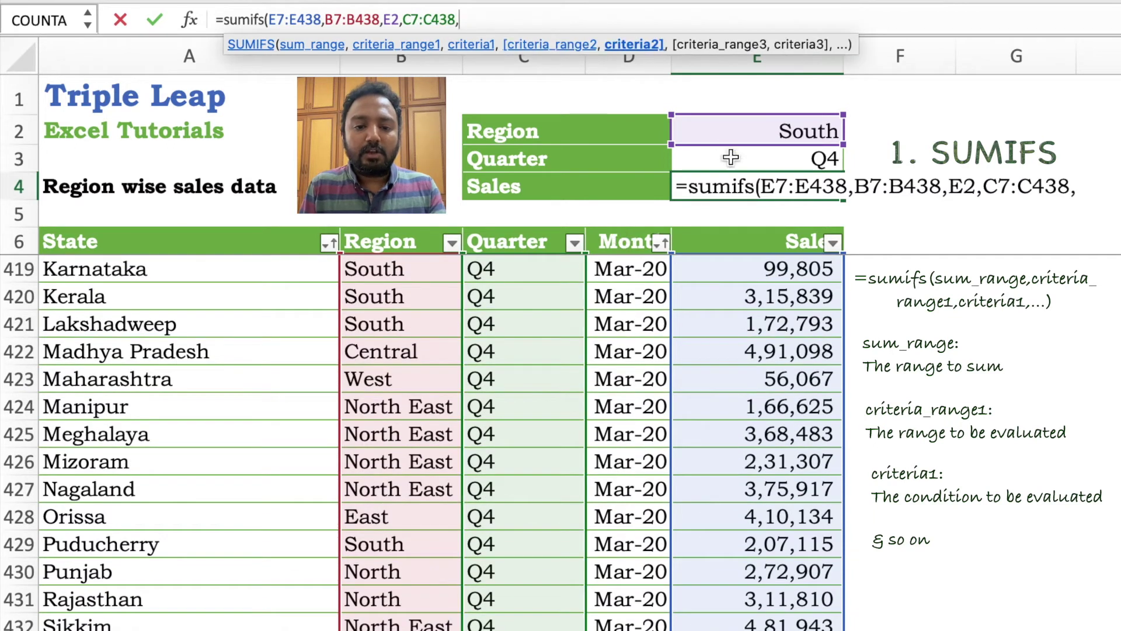
pyautogui.click(761, 162)
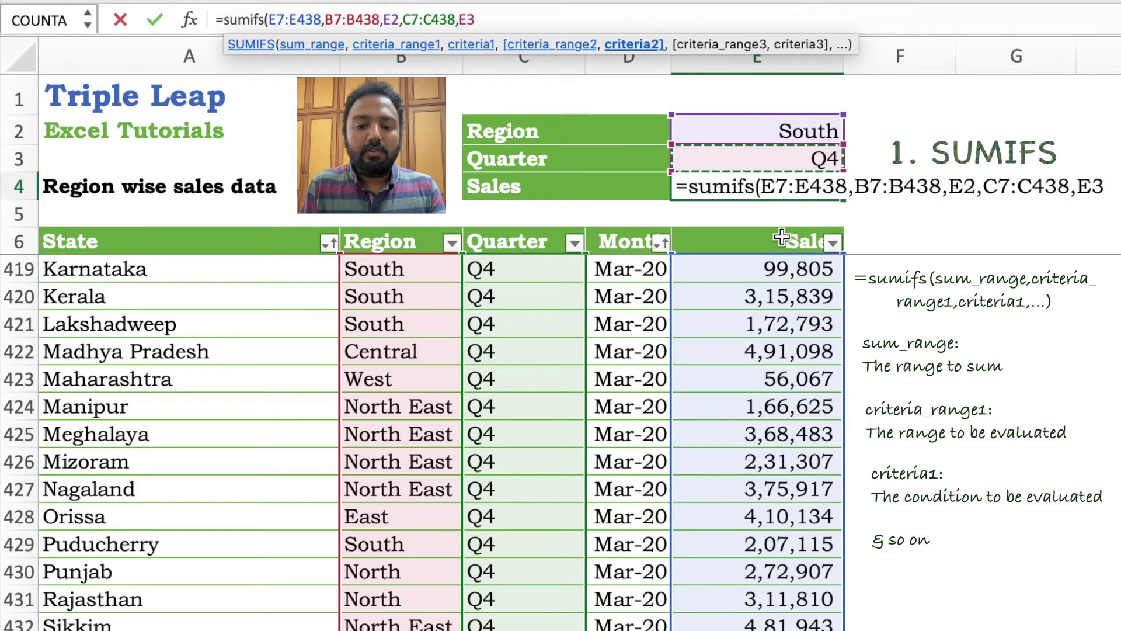
pyautogui.write(')')
pyautogui.press('Return')
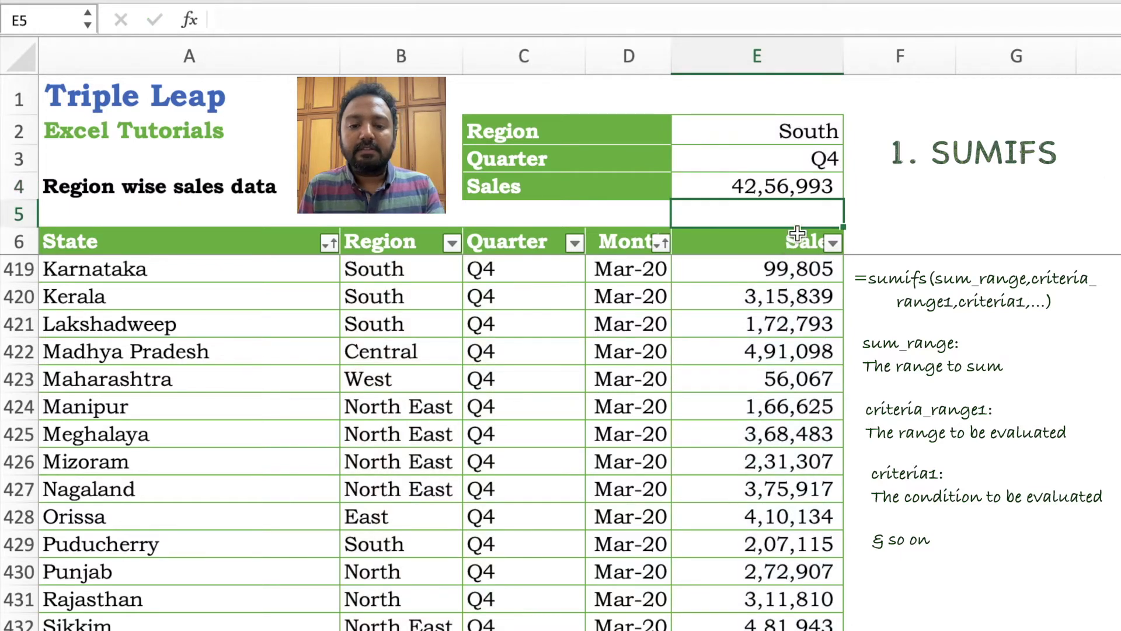
pyautogui.press('Up')
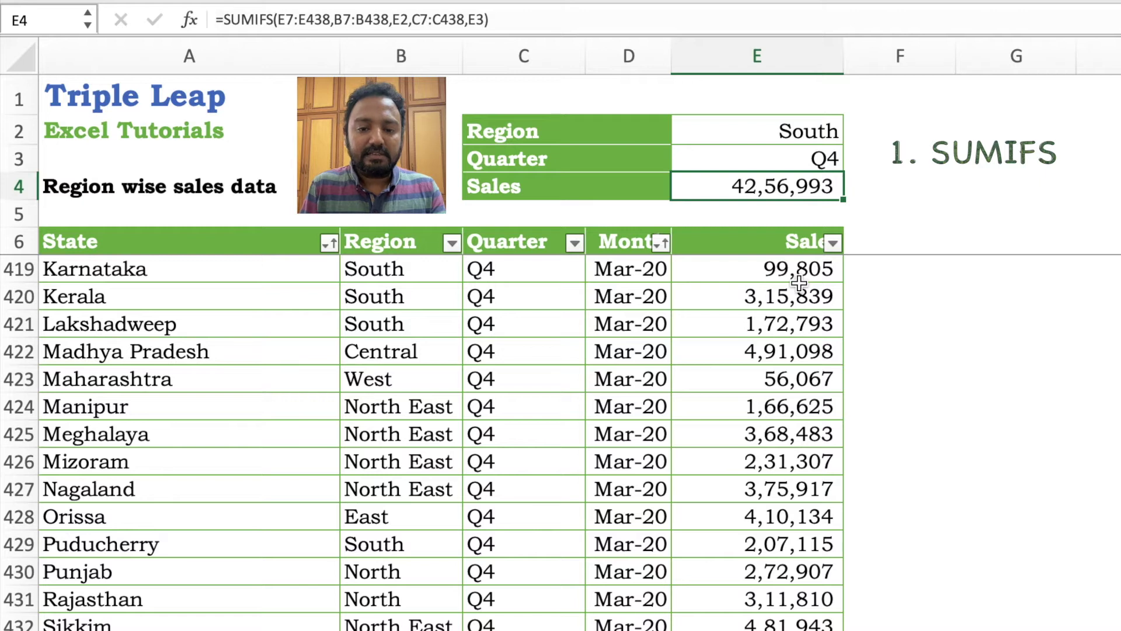
# - Change the quarter in E3 to Q1 and the region in E2 to North
pyautogui.click(785, 130)
pyautogui.click(799, 162)
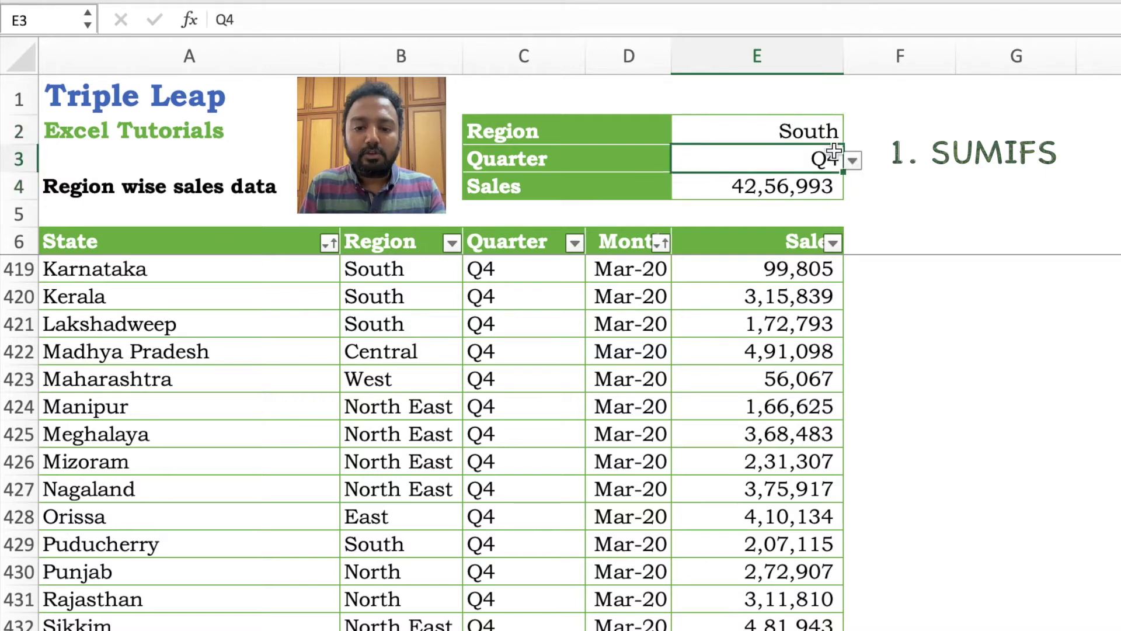
pyautogui.click(852, 160)
pyautogui.click(706, 186)
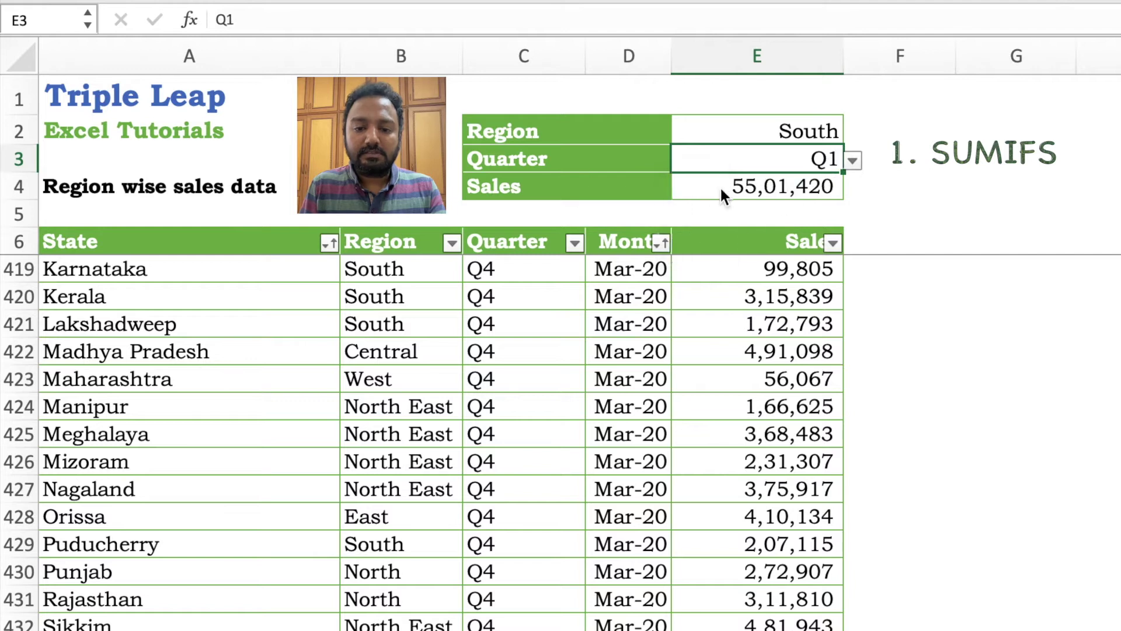
pyautogui.click(804, 130)
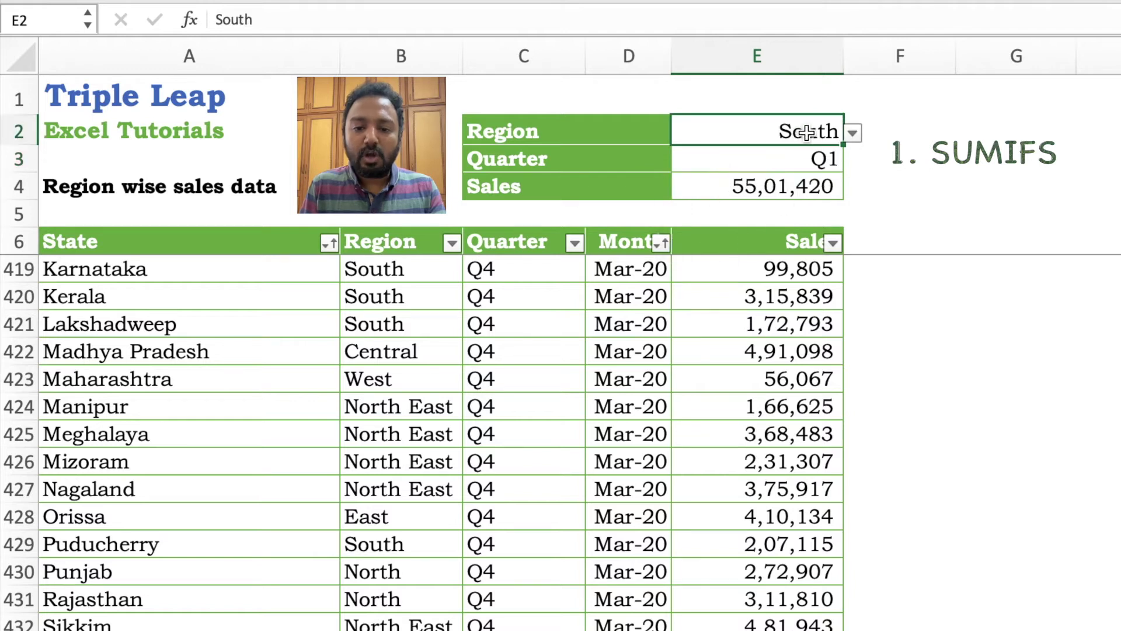
pyautogui.click(853, 134)
pyautogui.click(725, 165)
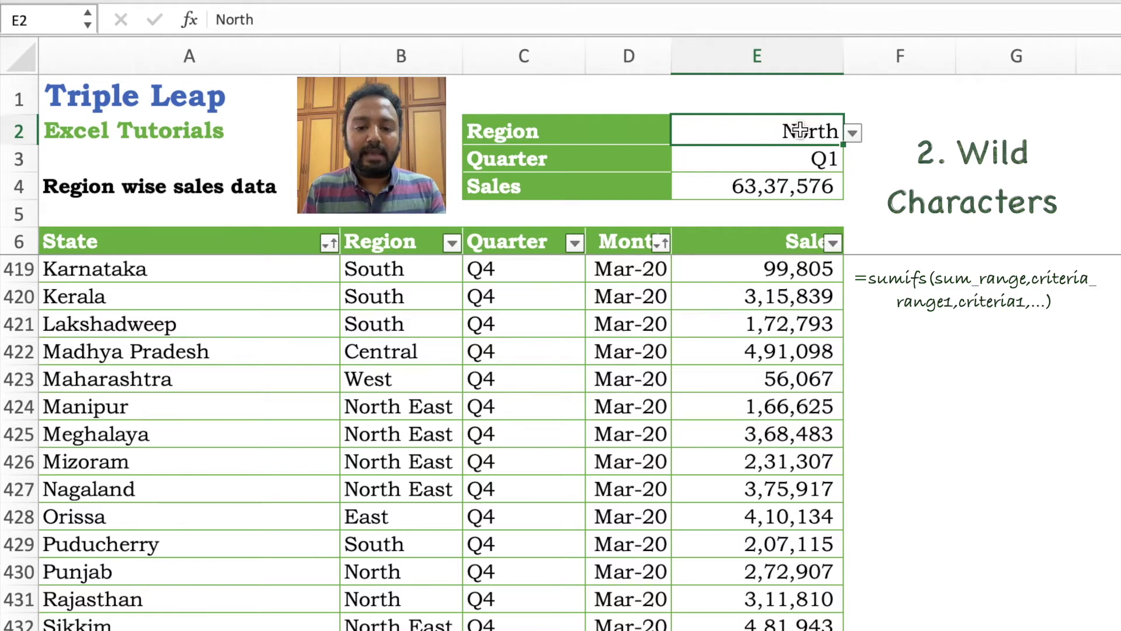
# - Edit the SUMIFS formula in E4 so its region criterion uses a wildcard, E2&"*"
pyautogui.click(784, 188)
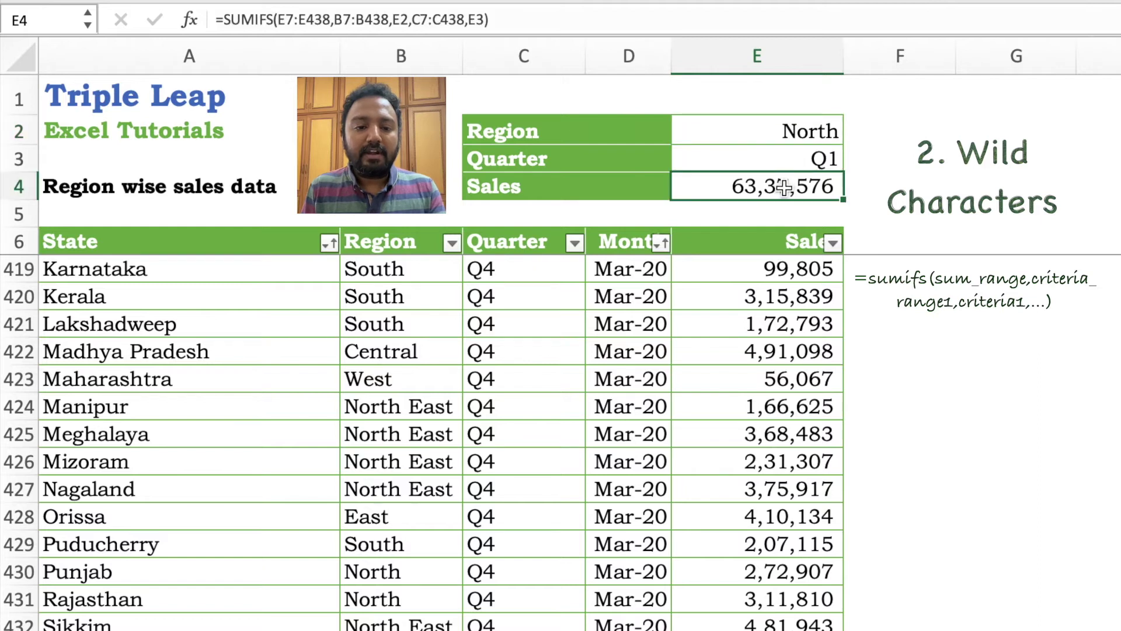
pyautogui.click(337, 21)
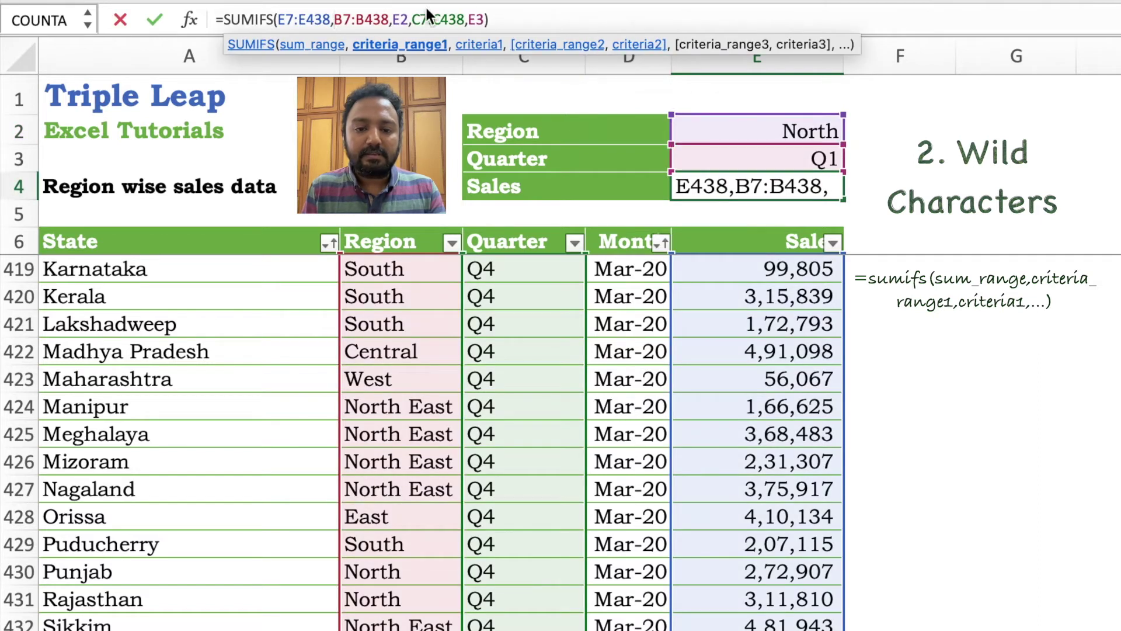
pyautogui.click(407, 18)
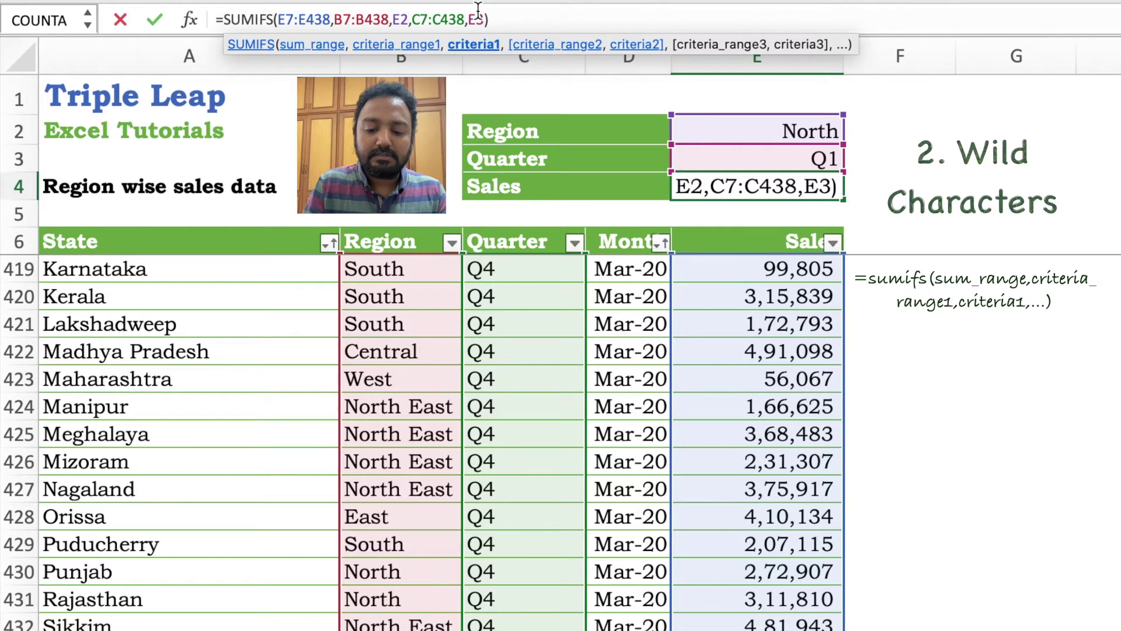
pyautogui.write('&"')
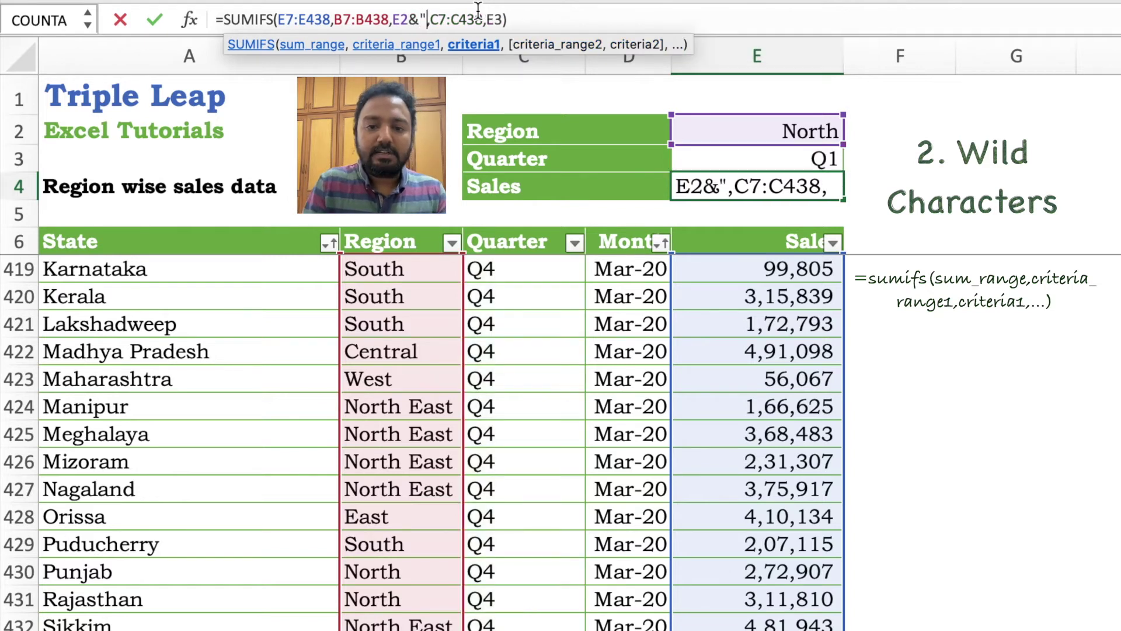
pyautogui.write('*"')
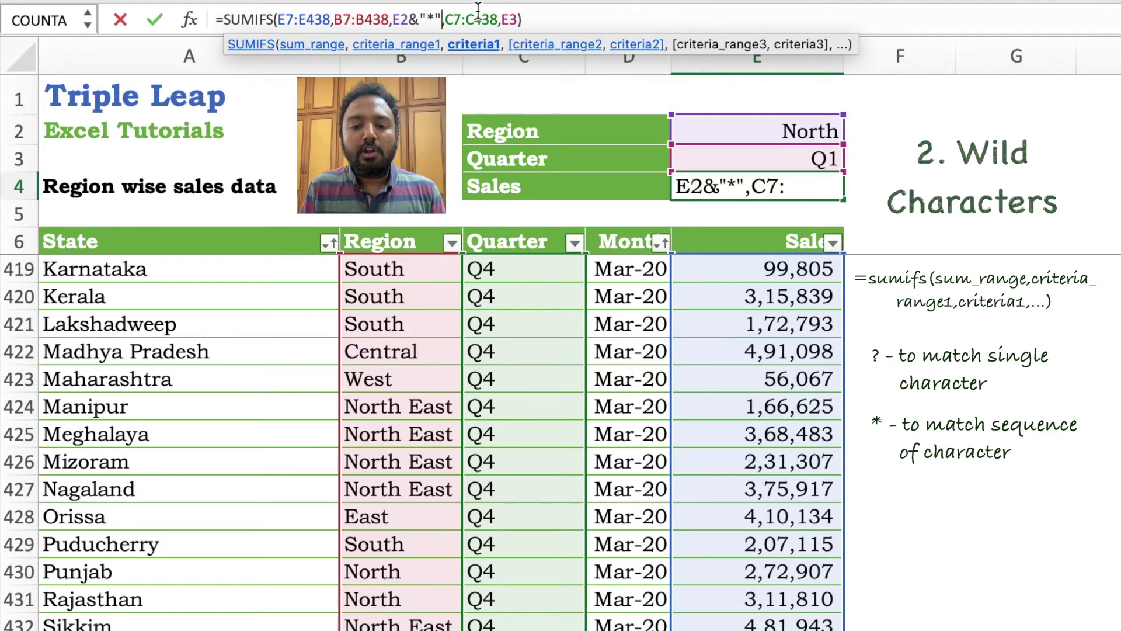
pyautogui.press('Return')
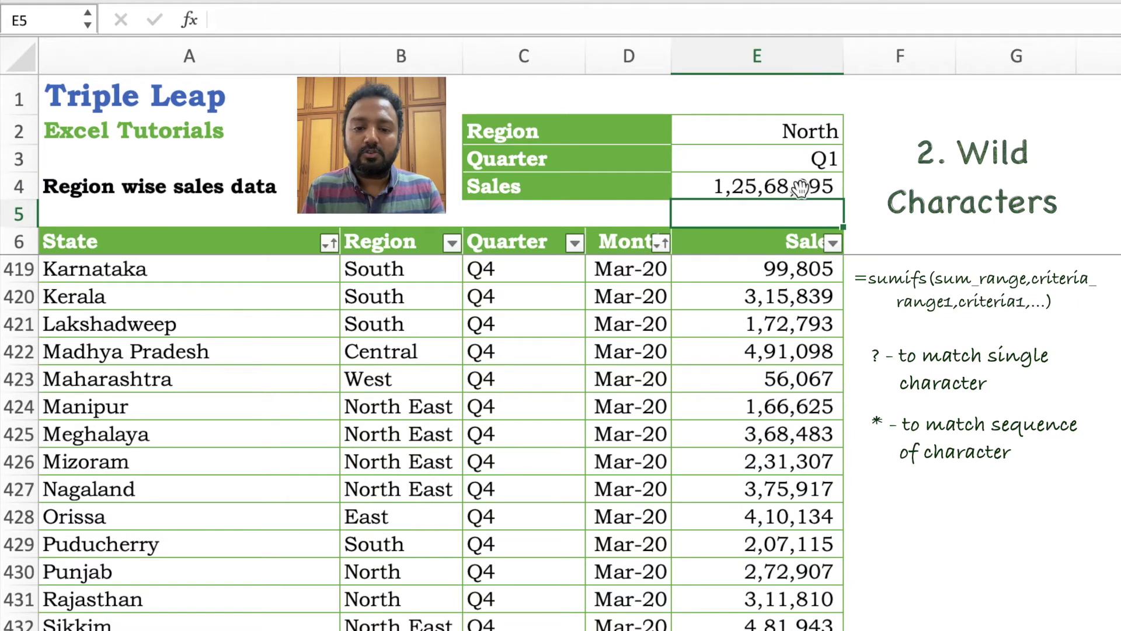
# - Change the region in E2 to East
pyautogui.click(796, 184)
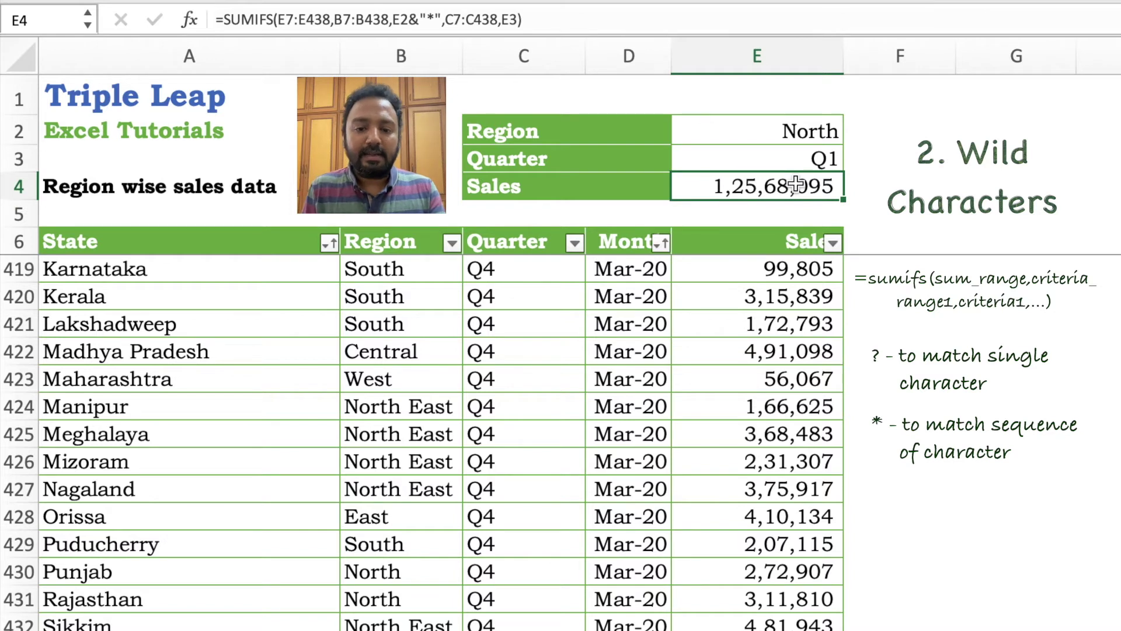
pyautogui.click(794, 129)
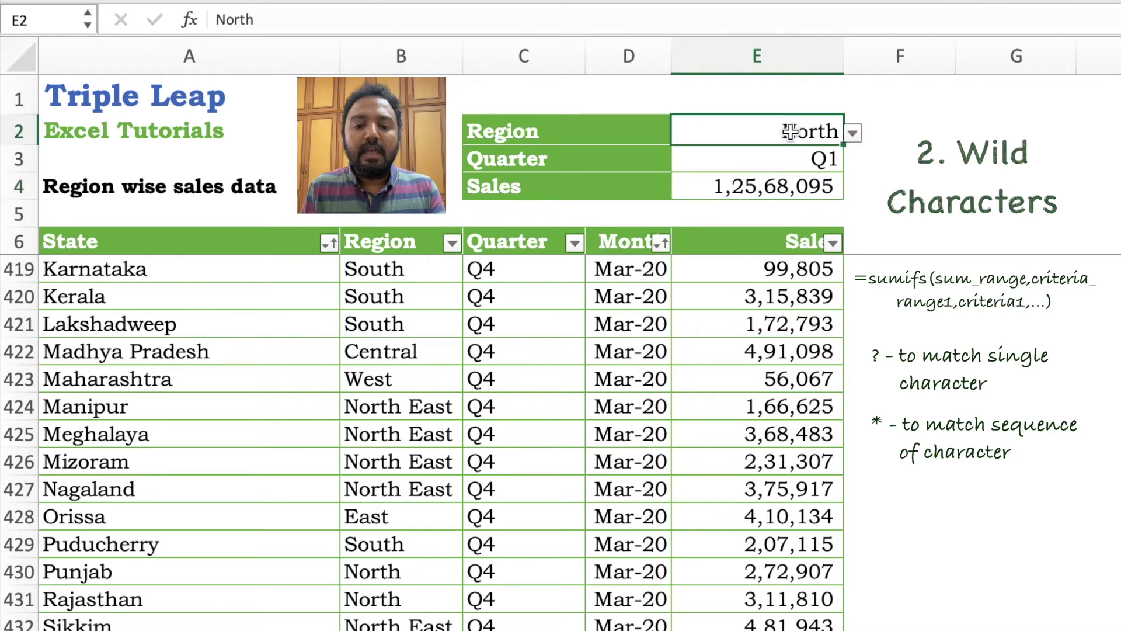
pyautogui.click(853, 134)
pyautogui.click(723, 202)
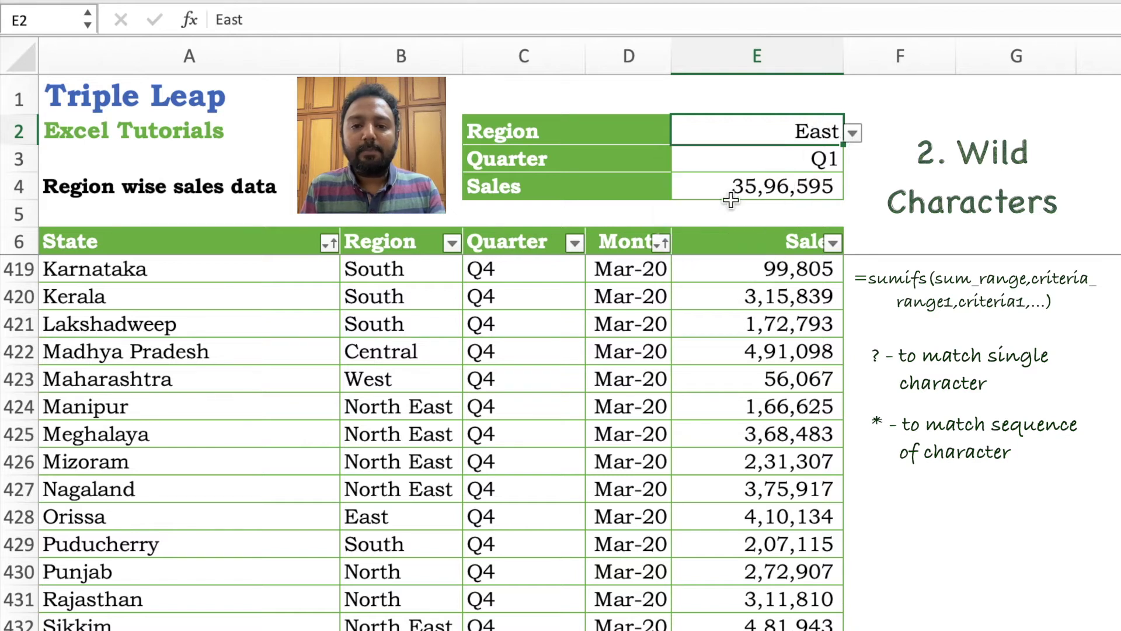
# - Edit the SUMIFS formula in E4 so its region criterion has wildcards on both sides, "*"&E2&"*"
pyautogui.click(782, 188)
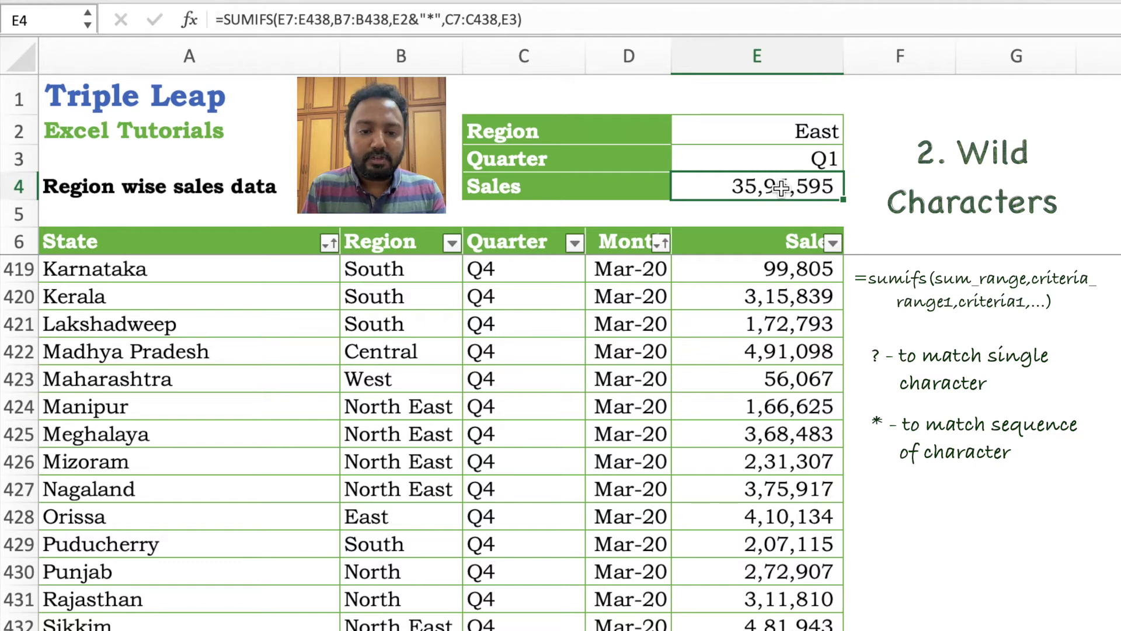
pyautogui.click(396, 19)
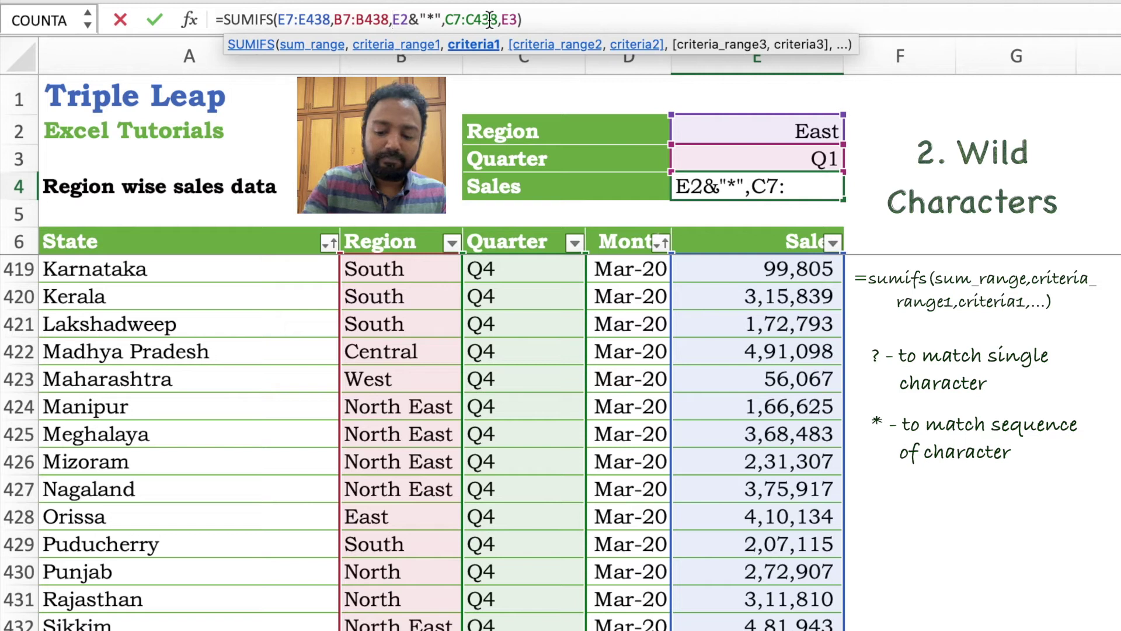
pyautogui.write('"*"&')
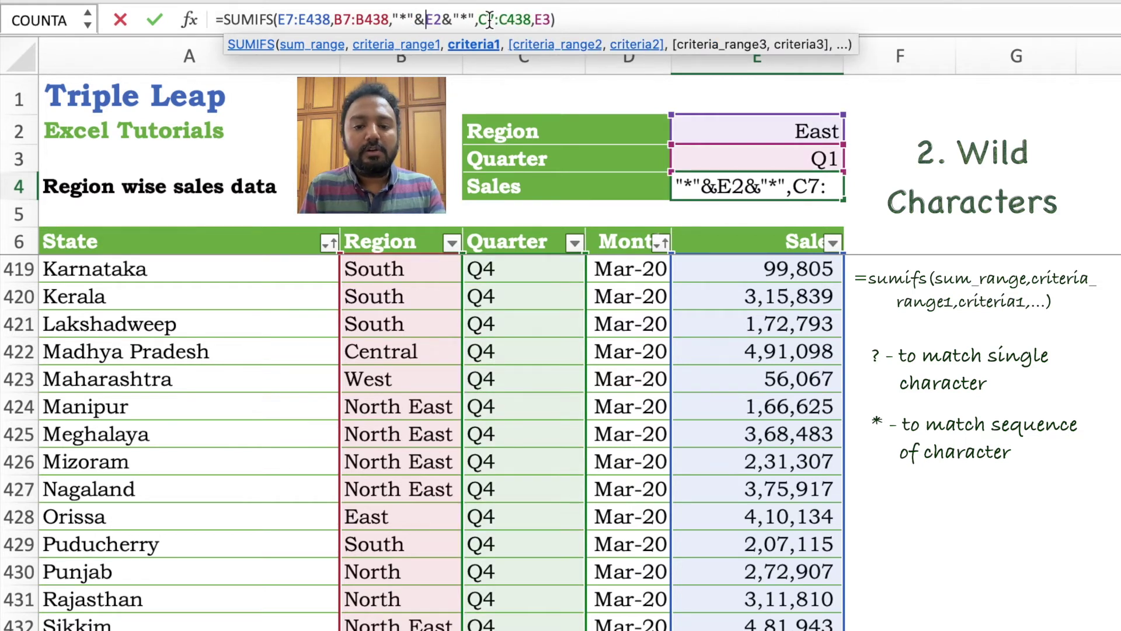
pyautogui.press('Return')
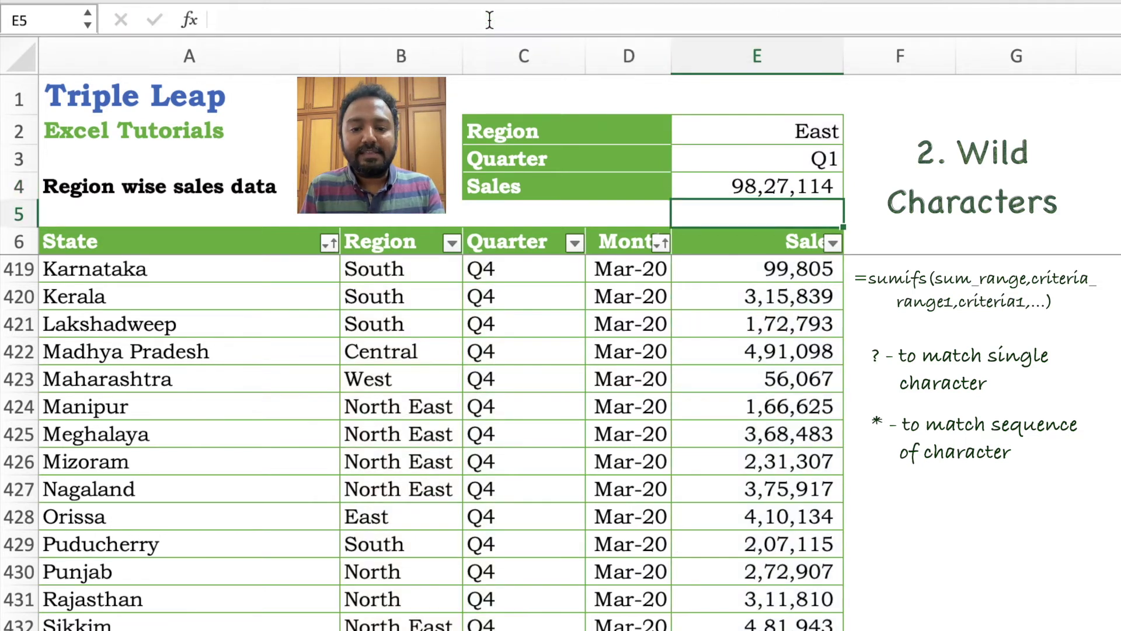
pyautogui.click(791, 184)
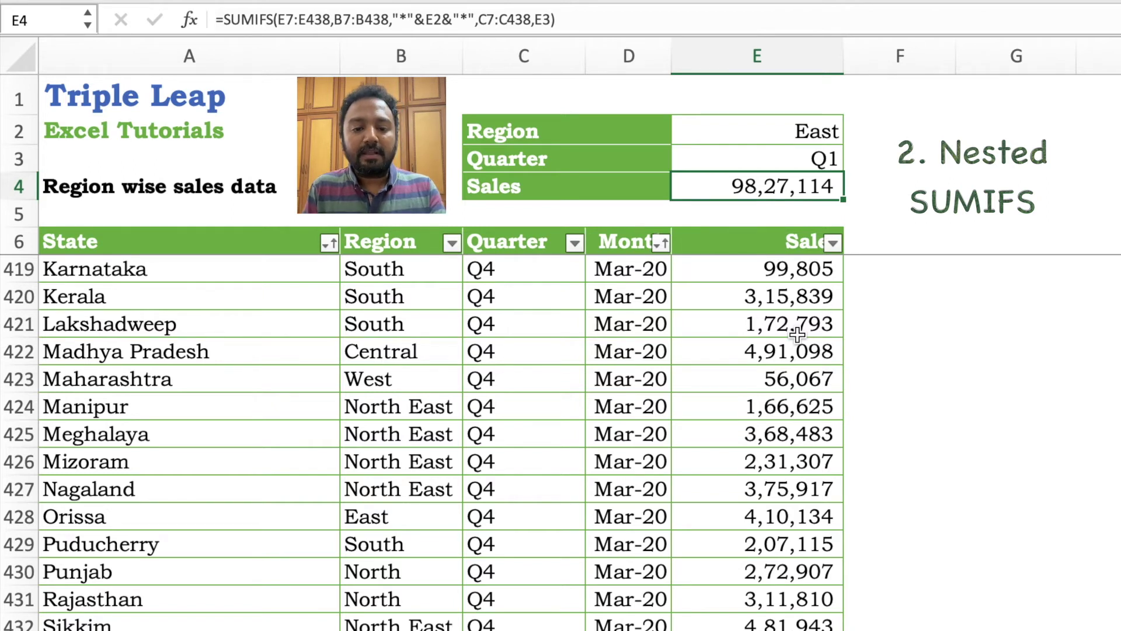
# - Clear the input values and formula in E2:E4 and the Region and Quarter labels in C2:C3
pyautogui.click(618, 125)
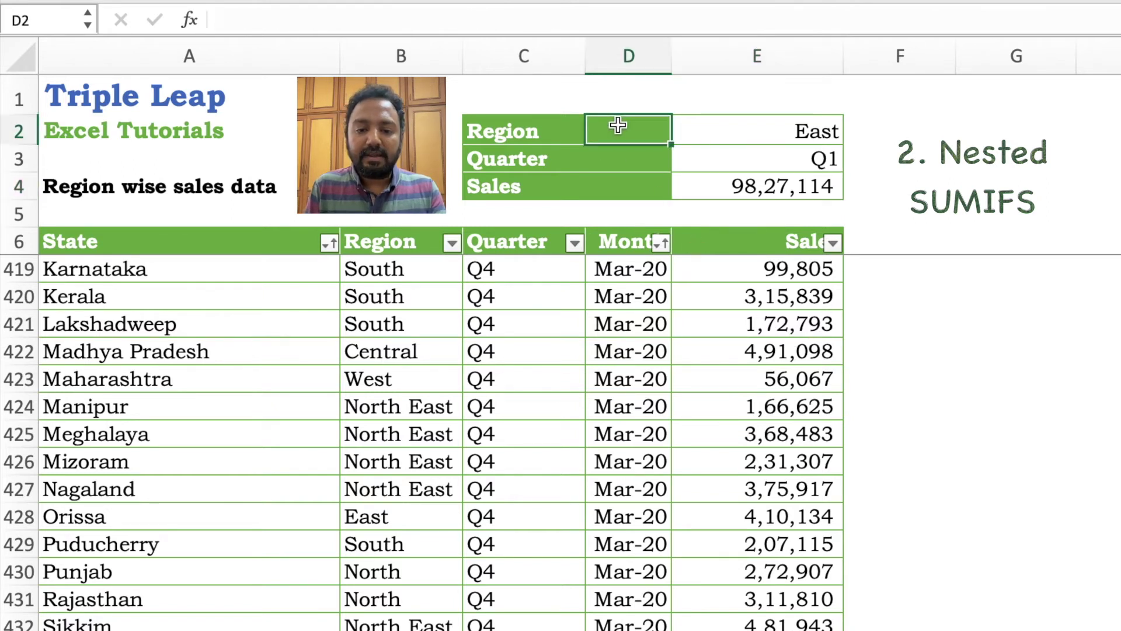
pyautogui.press('Right')
pyautogui.hotkey('shift', 'Down')
pyautogui.hotkey('shift', 'Down')
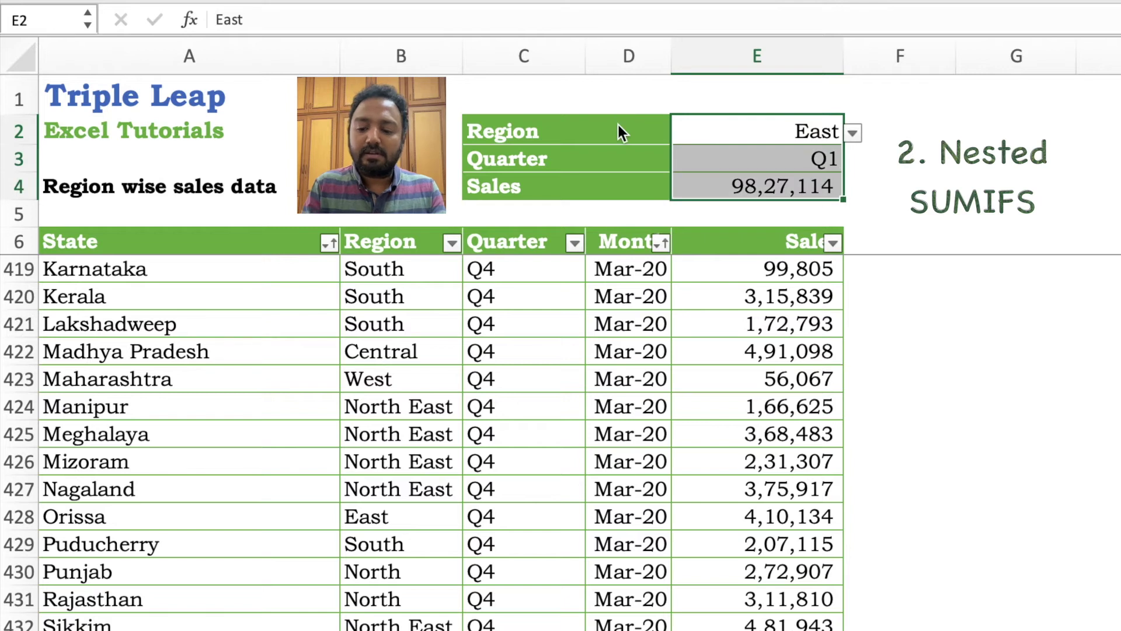
pyautogui.press('Delete')
pyautogui.press('Left')
pyautogui.press('Left')
pyautogui.hotkey('shift', 'Down')
pyautogui.press('Delete')
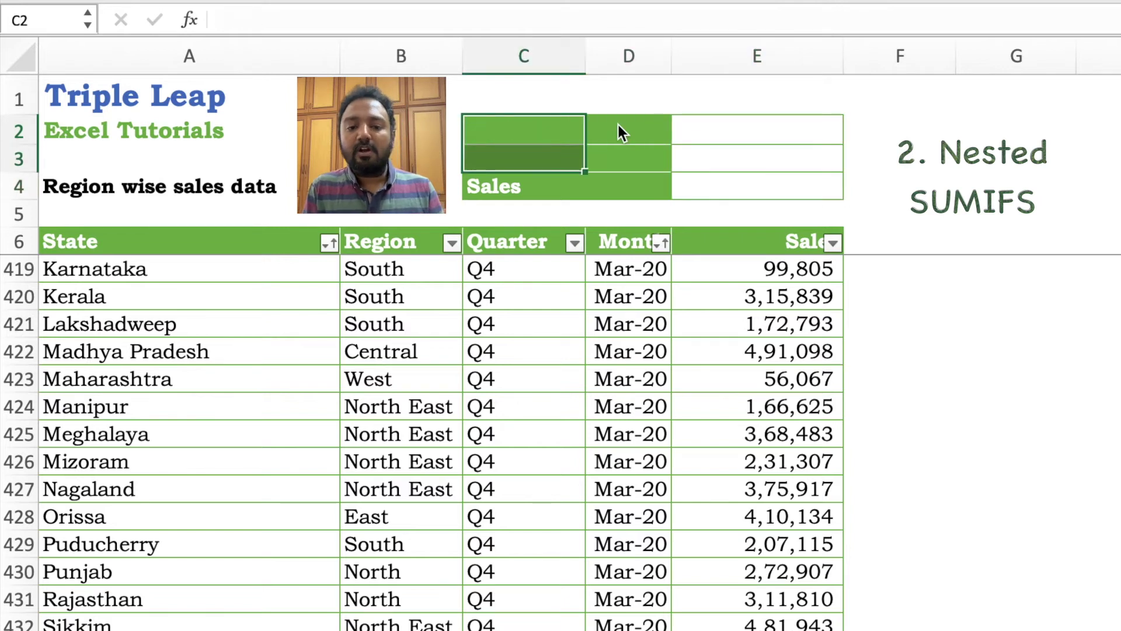
pyautogui.press('Down')
pyautogui.press('Up')
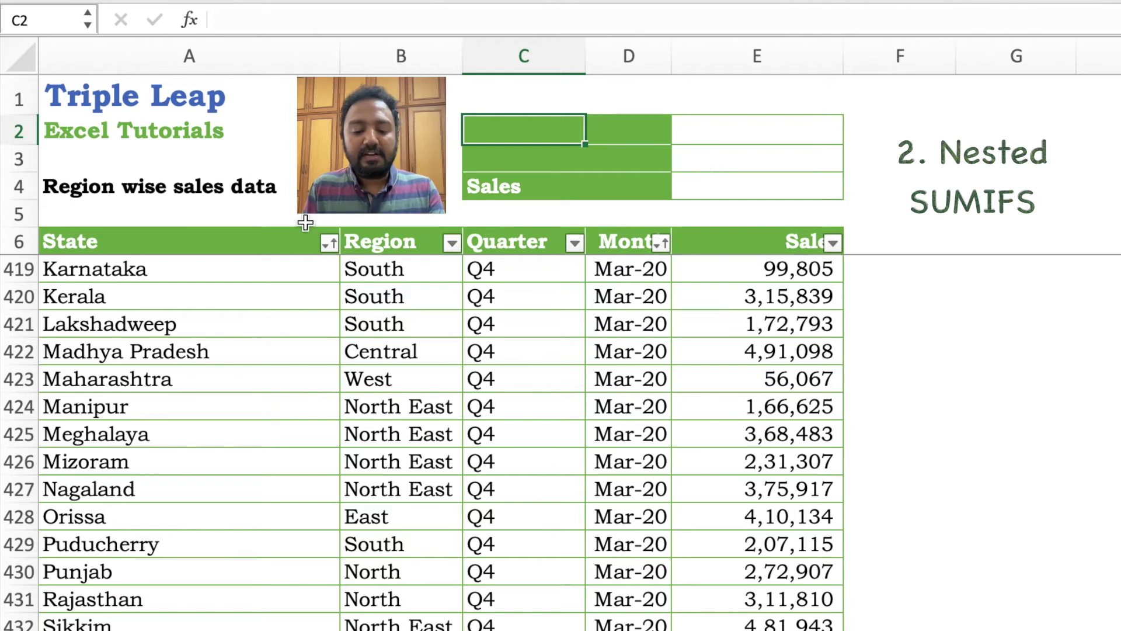
# - Define the name State_List for the State column range A6:A438
pyautogui.click(273, 245)
pyautogui.press('Down')
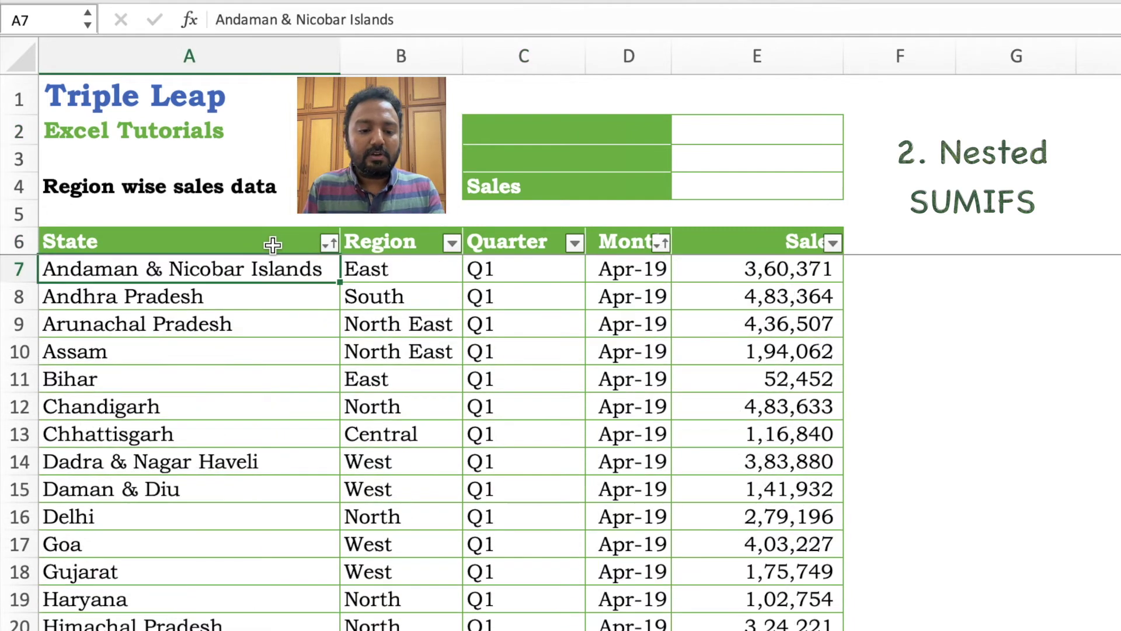
pyautogui.click(272, 245)
pyautogui.hotkey('ctrl', 'shift', 'Down')
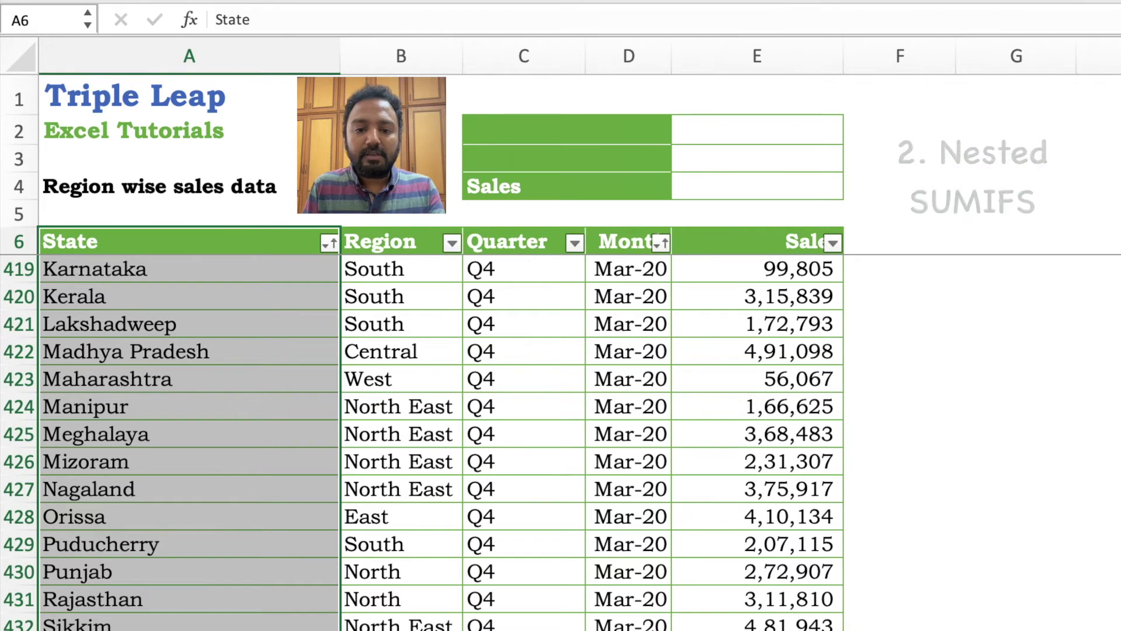
pyautogui.hotkey('ctrl', 'F3')
pyautogui.click(879, 138)
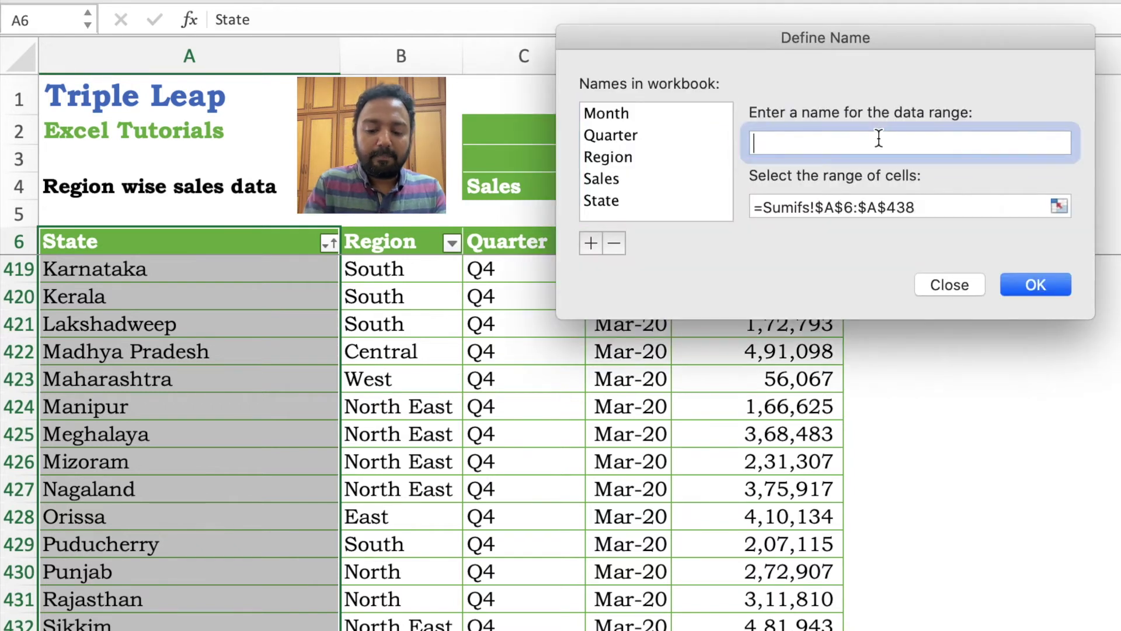
pyautogui.write('Month')
pyautogui.write('_List')
pyautogui.press('Left')
pyautogui.press('Left')
pyautogui.press('Left')
pyautogui.press('Left')
pyautogui.hotkey('shift', 'Left')
pyautogui.hotkey('shift', 'Left')
pyautogui.hotkey('shift', 'Left')
pyautogui.hotkey('shift', 'Left')
pyautogui.hotkey('shift', 'Left')
pyautogui.write('State')
pyautogui.press('Return')
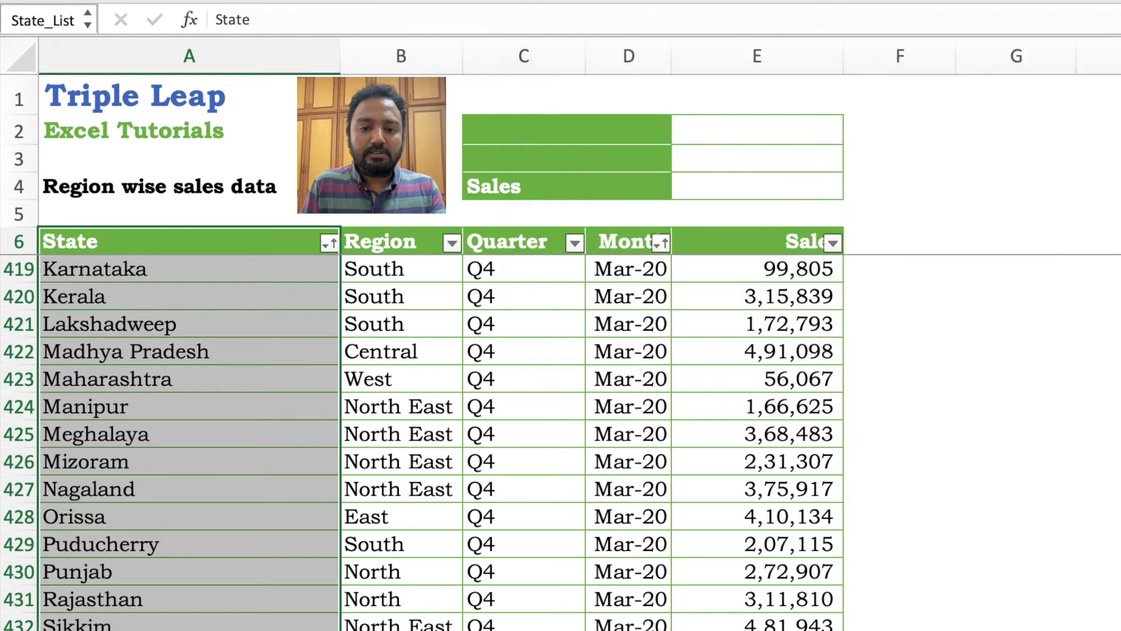
# - Define the name Region_List for the Region column range B6:B438
pyautogui.press('Right')
pyautogui.hotkey('ctrl', 'shift', 'Down')
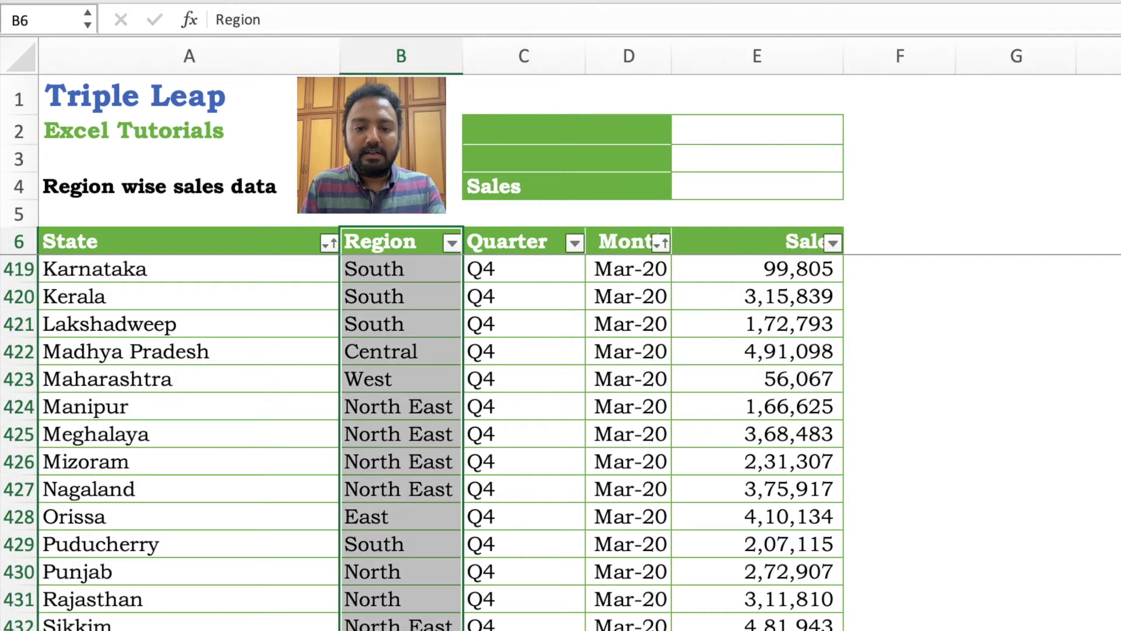
pyautogui.hotkey('ctrl', 'F3')
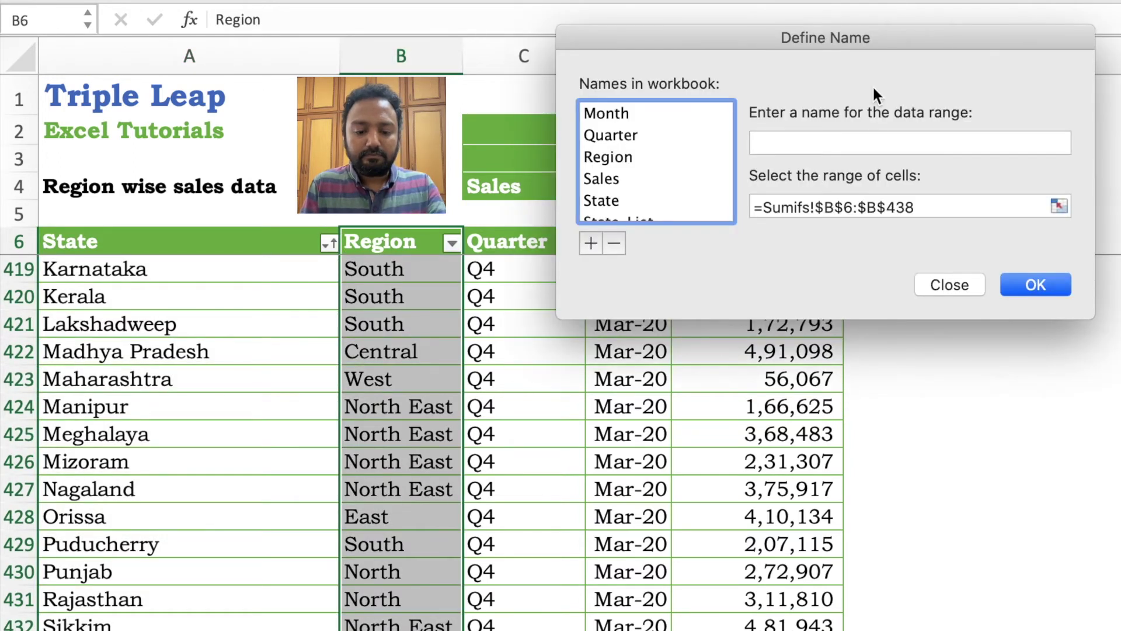
pyautogui.click(861, 143)
pyautogui.write('Regi')
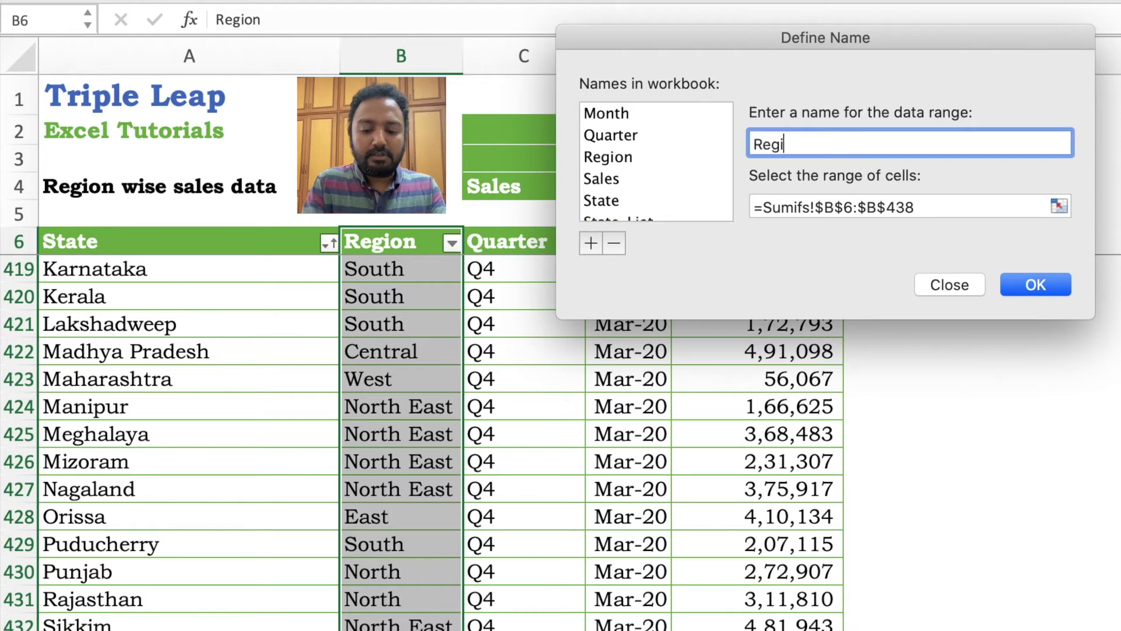
pyautogui.write('on_List')
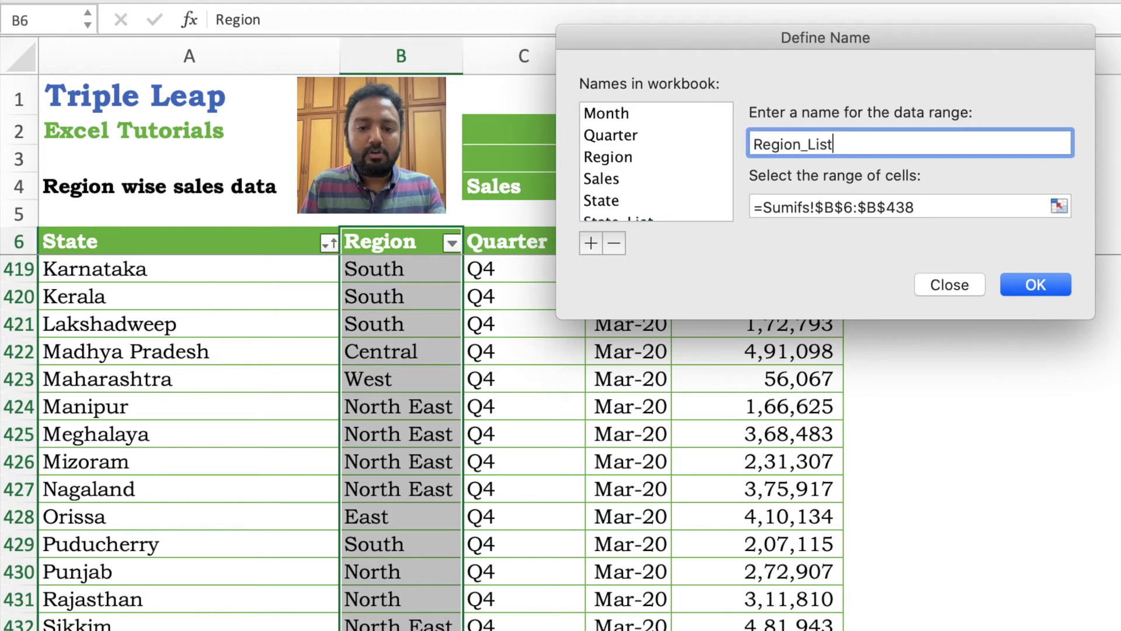
pyautogui.press('Return')
# - Define the name Quarter_List for the Quarter column range C6:C438
pyautogui.press('Right')
pyautogui.hotkey('ctrl', 'shift', 'Down')
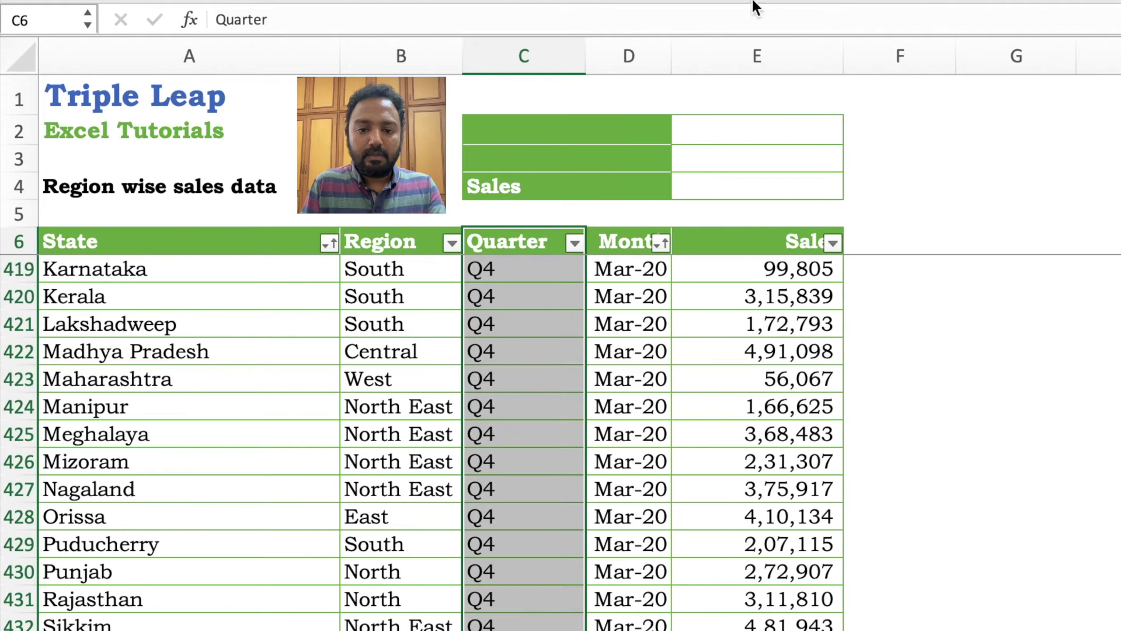
pyautogui.hotkey('ctrl', 'l')
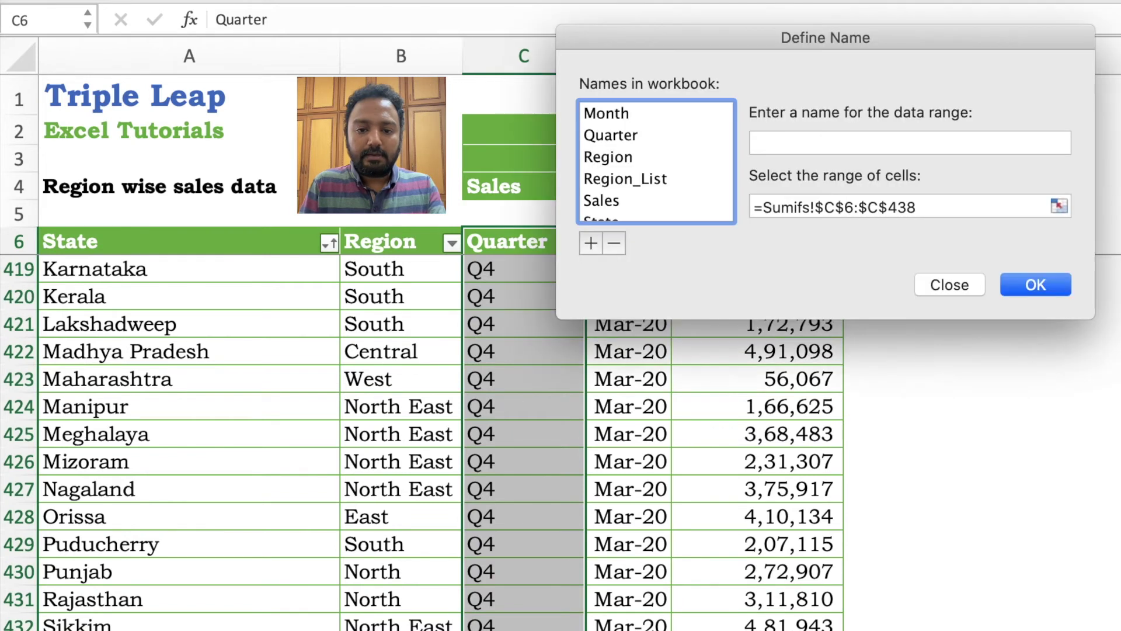
pyautogui.click(827, 140)
pyautogui.write('Quarter_List')
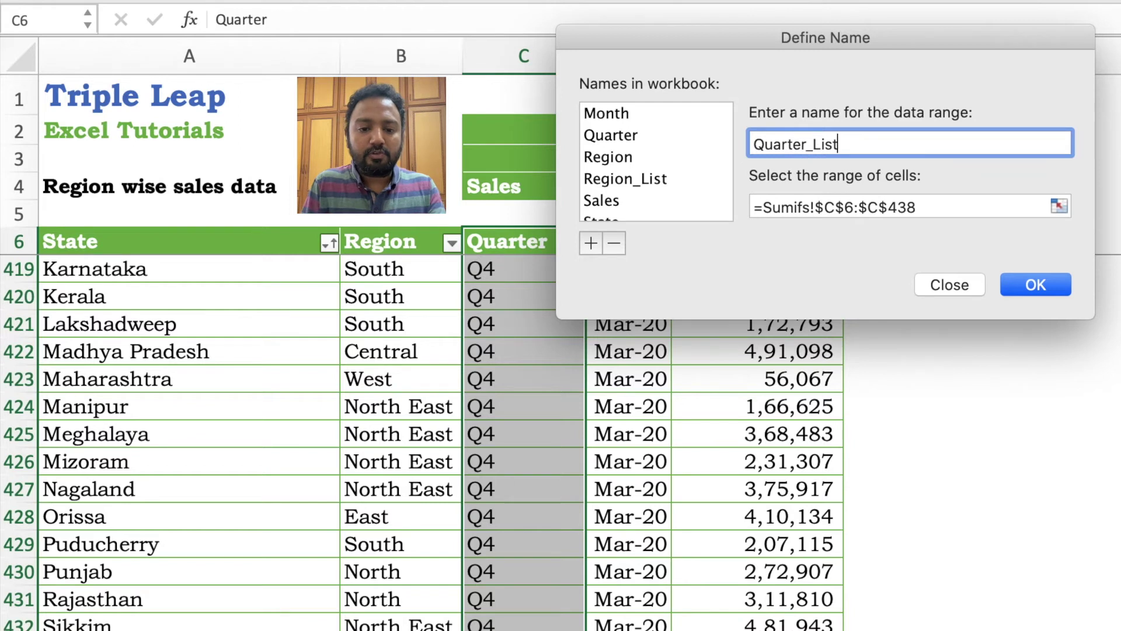
pyautogui.press('Return')
# - Define the name Month_List for the Month column range D6:D438
pyautogui.press('Right')
pyautogui.press('super+shift+Down')
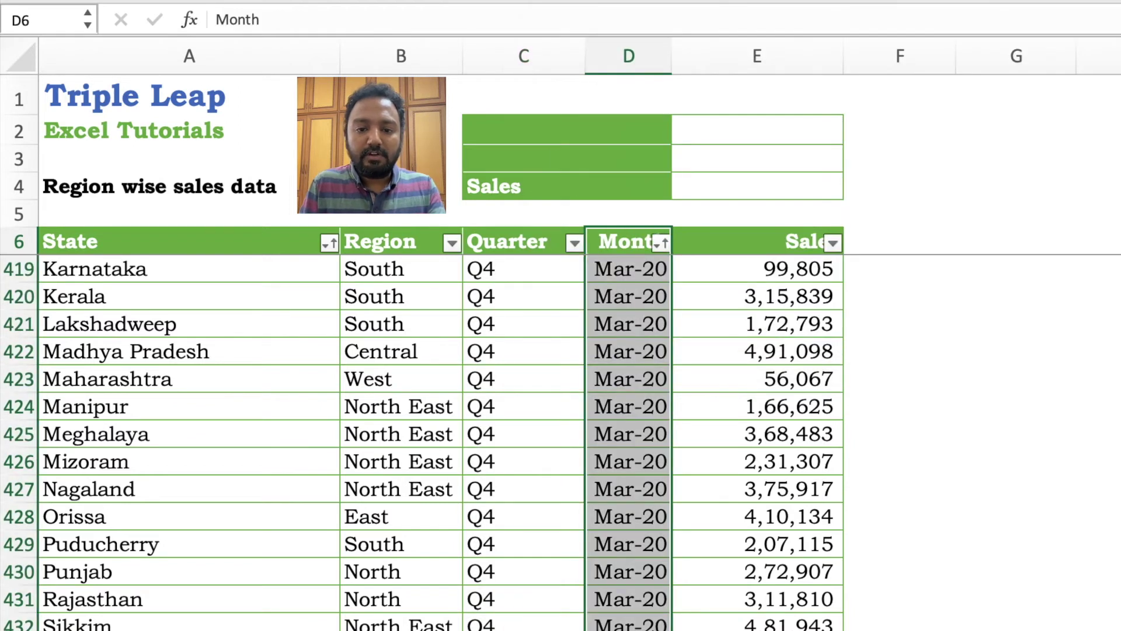
pyautogui.hotkey('ctrl', 'F3')
pyautogui.click(829, 138)
pyautogui.write('Month')
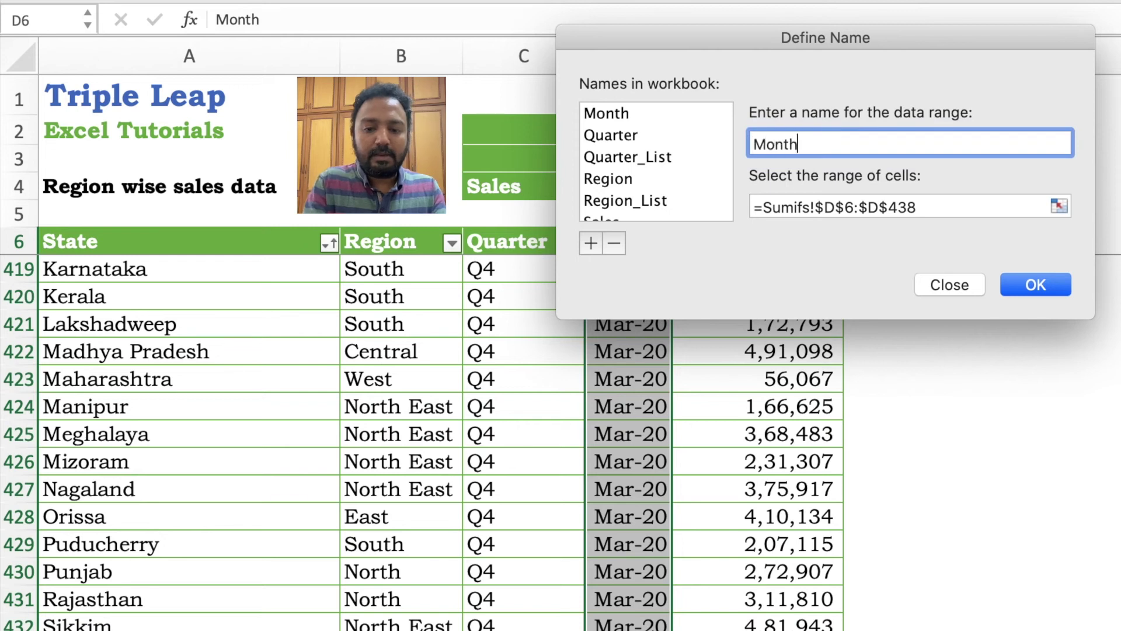
pyautogui.write('_List')
pyautogui.press('Return')
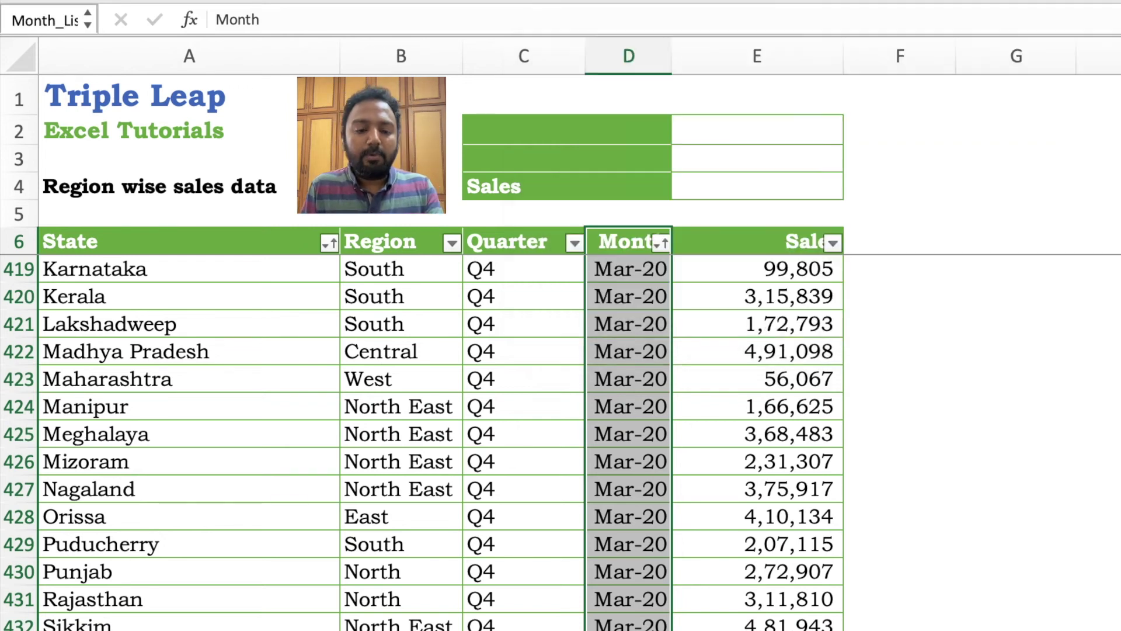
pyautogui.press('Left')
pyautogui.press('Left')
pyautogui.press('Left')
pyautogui.press('Down')
pyautogui.press('Up')
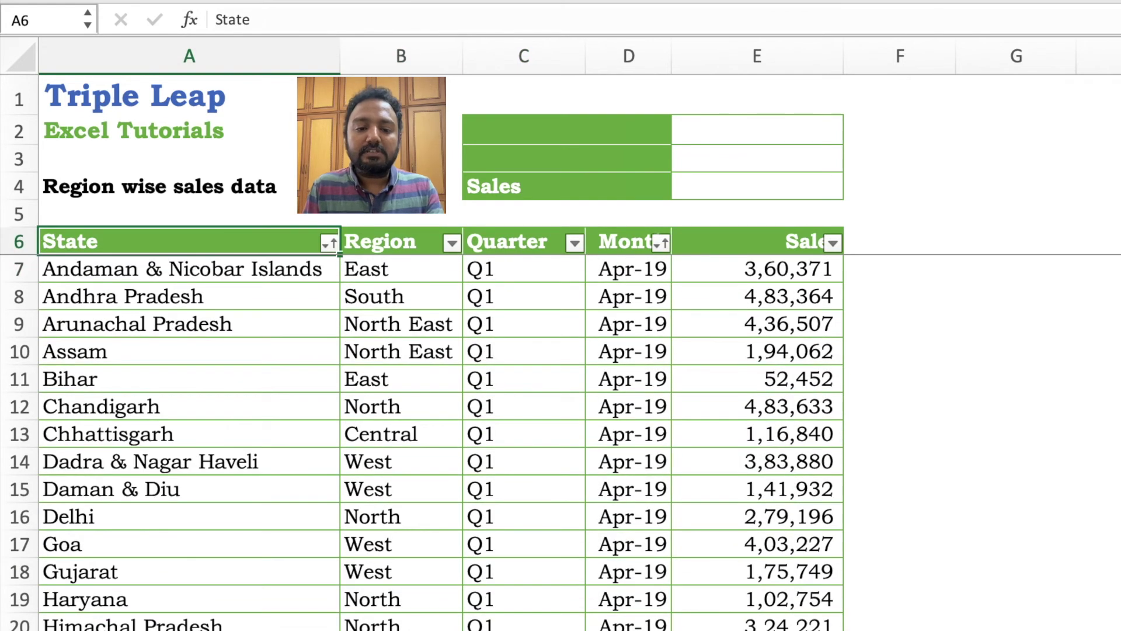
pyautogui.press('Right')
pyautogui.press('Right')
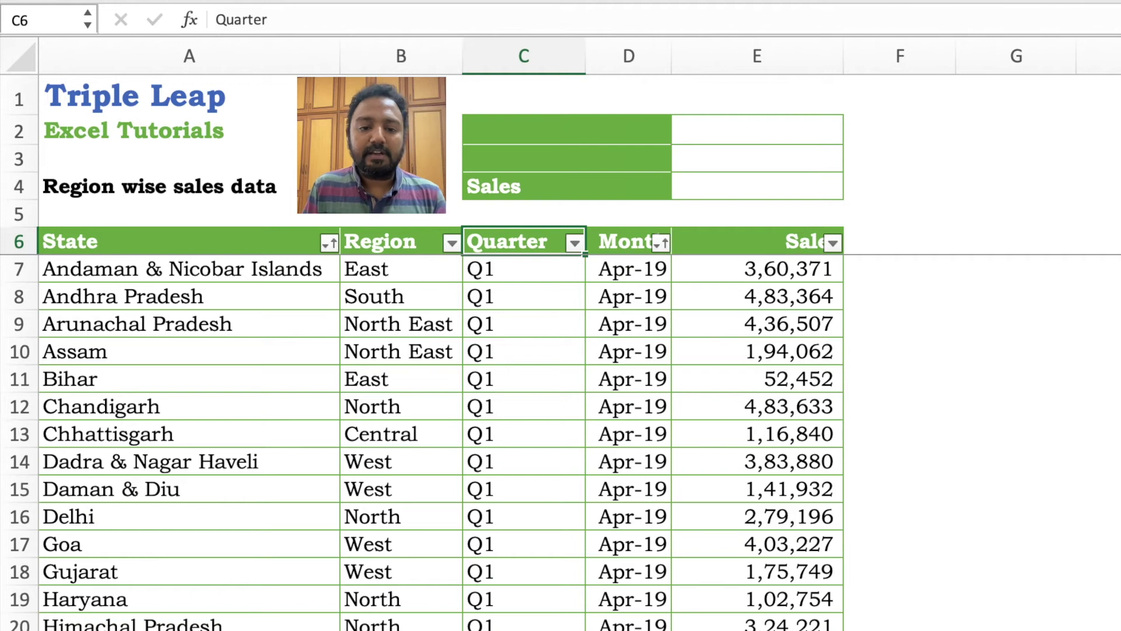
# - Add a list data validation to C2 with the column headings =$A$6:$D$6 as its source
pyautogui.click(497, 129)
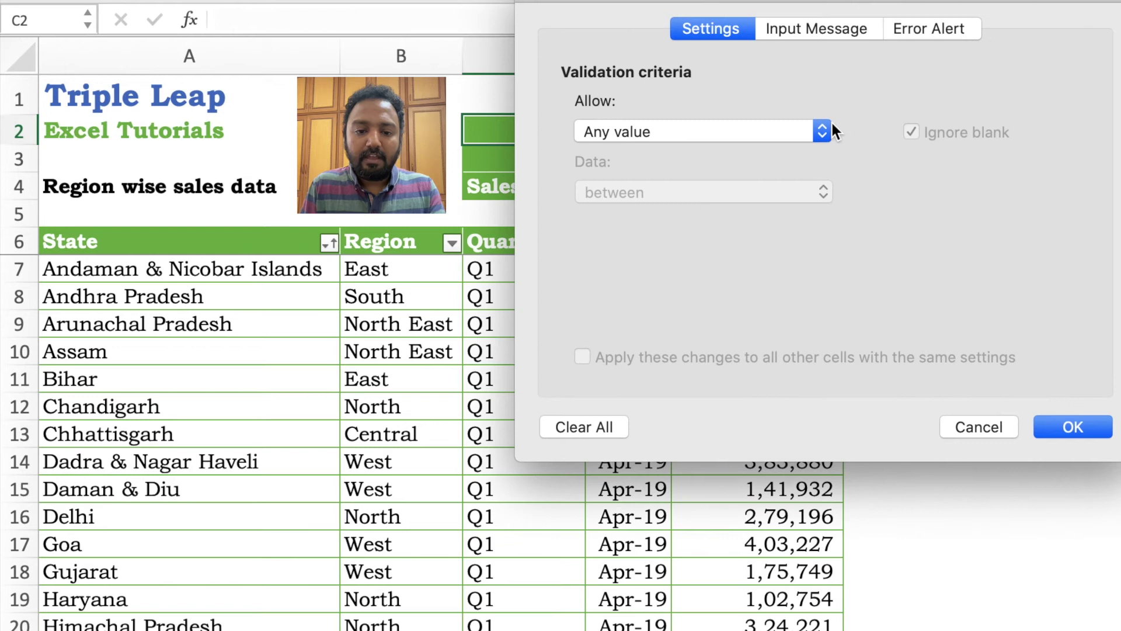
pyautogui.click(820, 130)
pyautogui.click(645, 194)
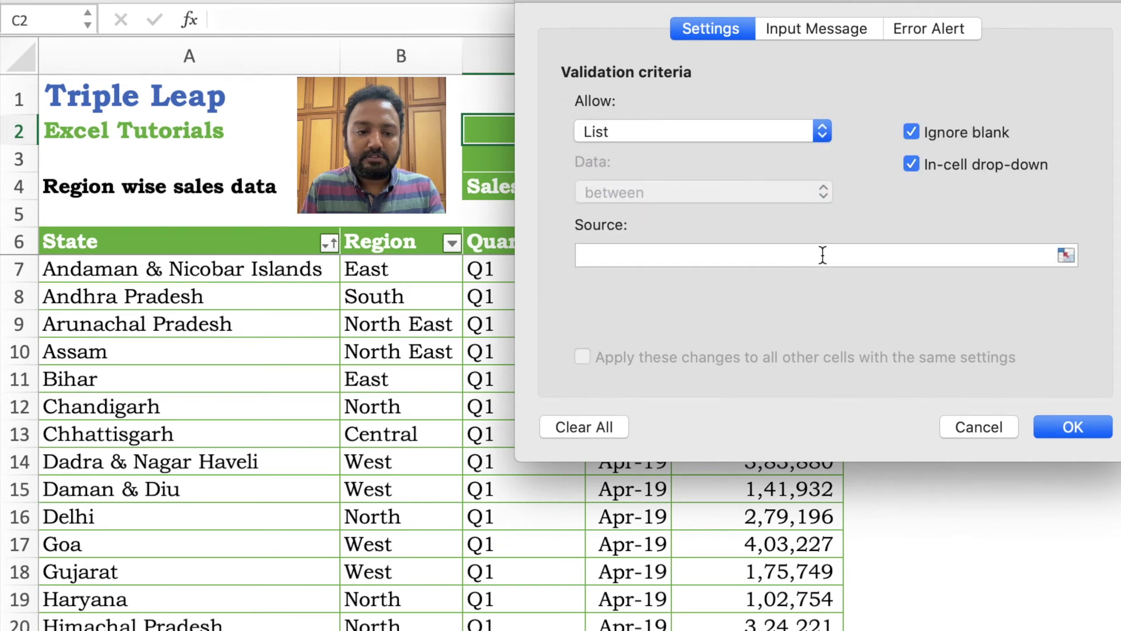
pyautogui.click(1066, 255)
pyautogui.click(194, 231)
pyautogui.hotkey('shift', 'Right')
pyautogui.hotkey('shift', 'Right')
pyautogui.hotkey('shift', 'Right')
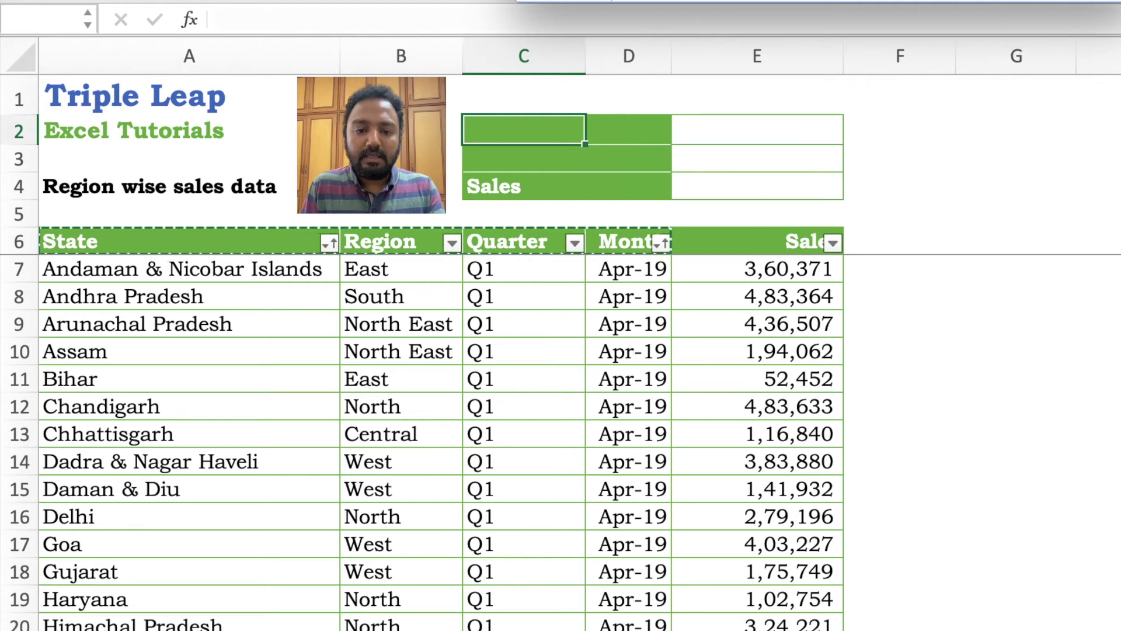
pyautogui.click(1108, 1)
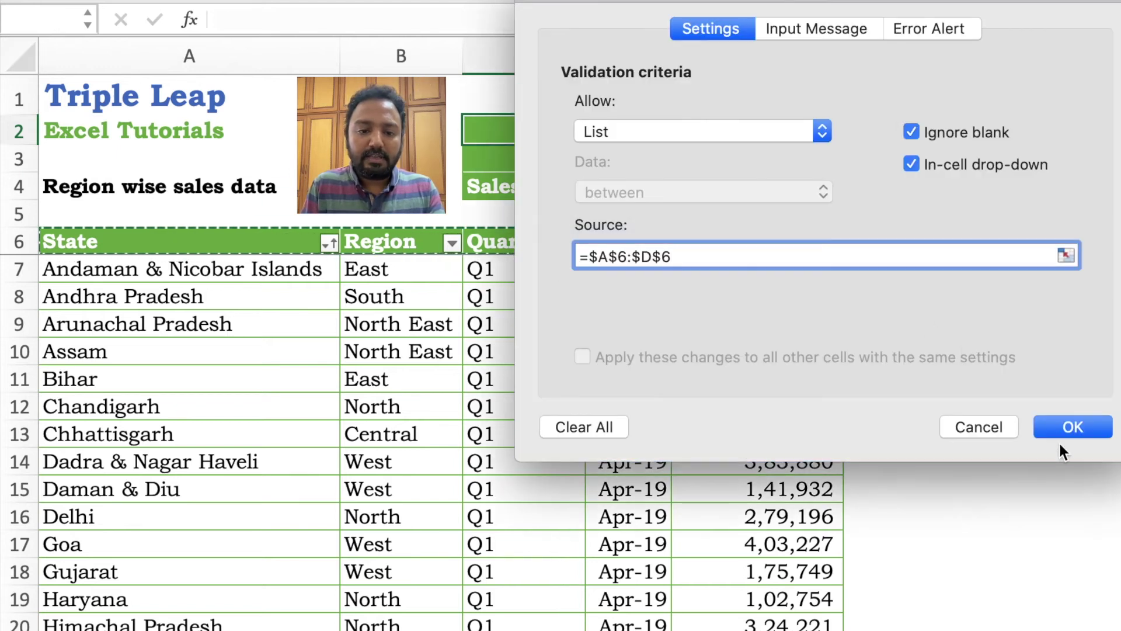
pyautogui.click(1084, 425)
# - Add a list data validation to C3 with the column headings =$A$6:$D$6 as its source
pyautogui.click(510, 163)
pyautogui.hotkey('shift', 'Right')
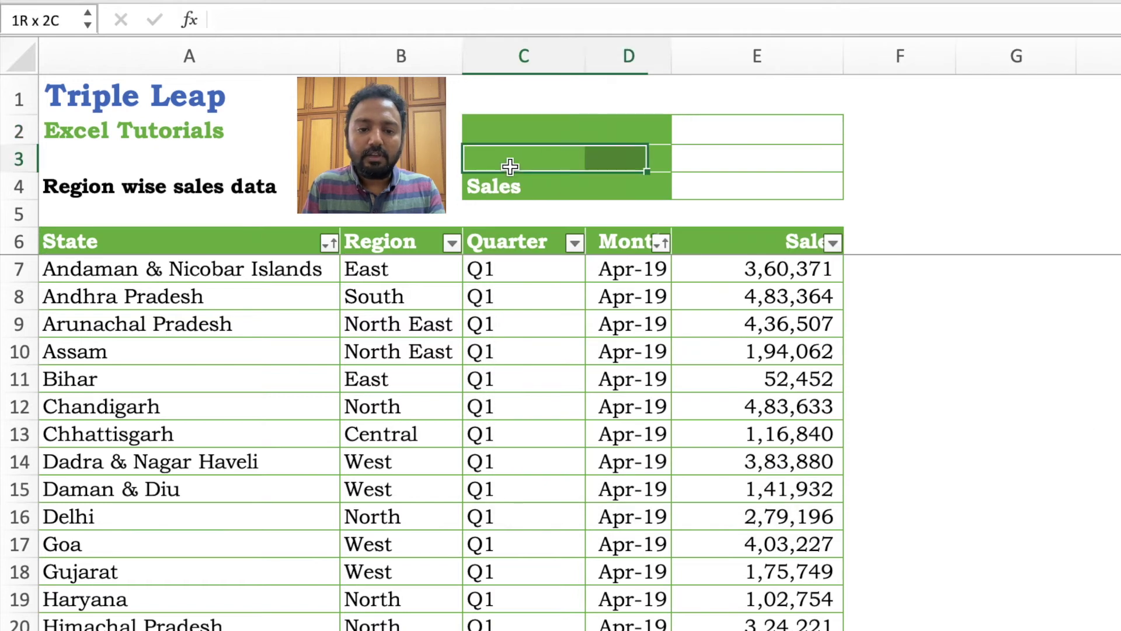
pyautogui.click(510, 167)
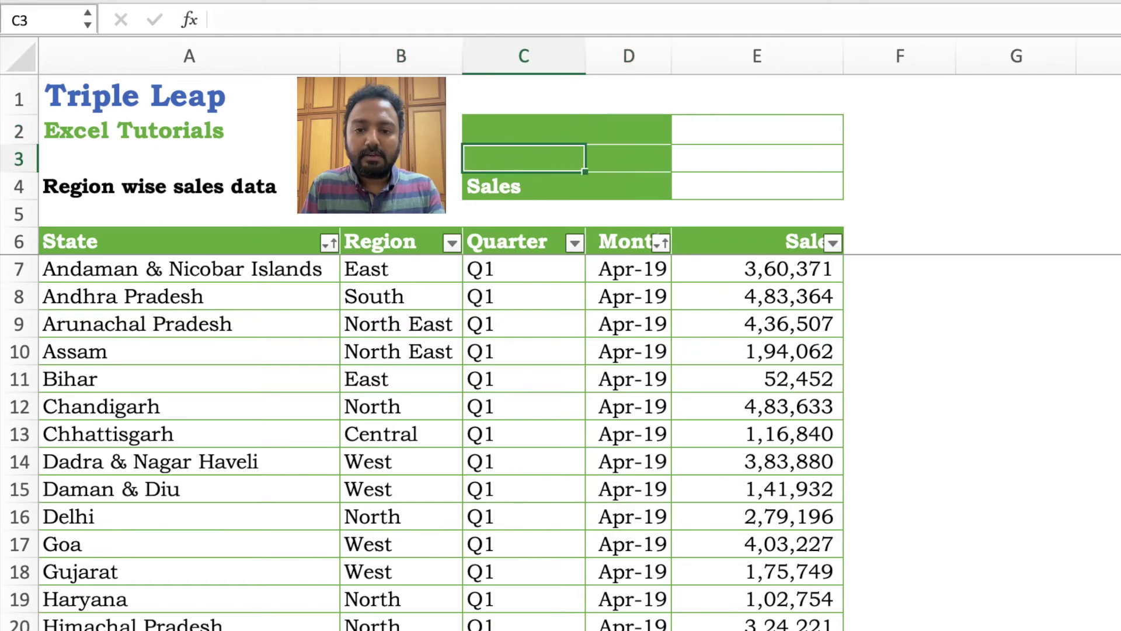
pyautogui.click(900, 1)
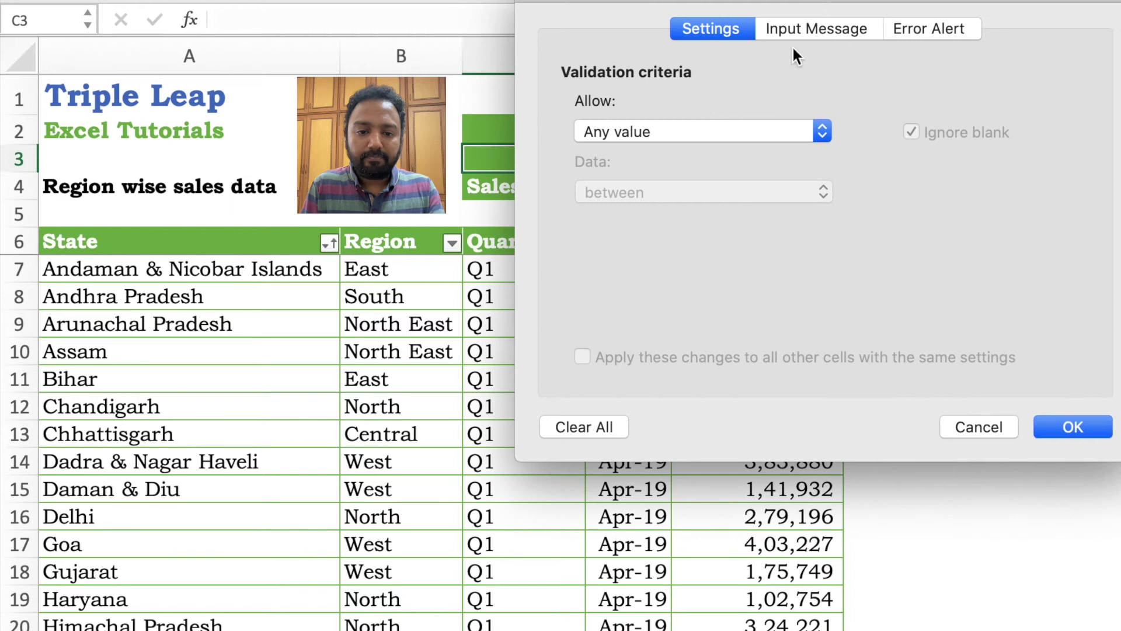
pyautogui.click(823, 130)
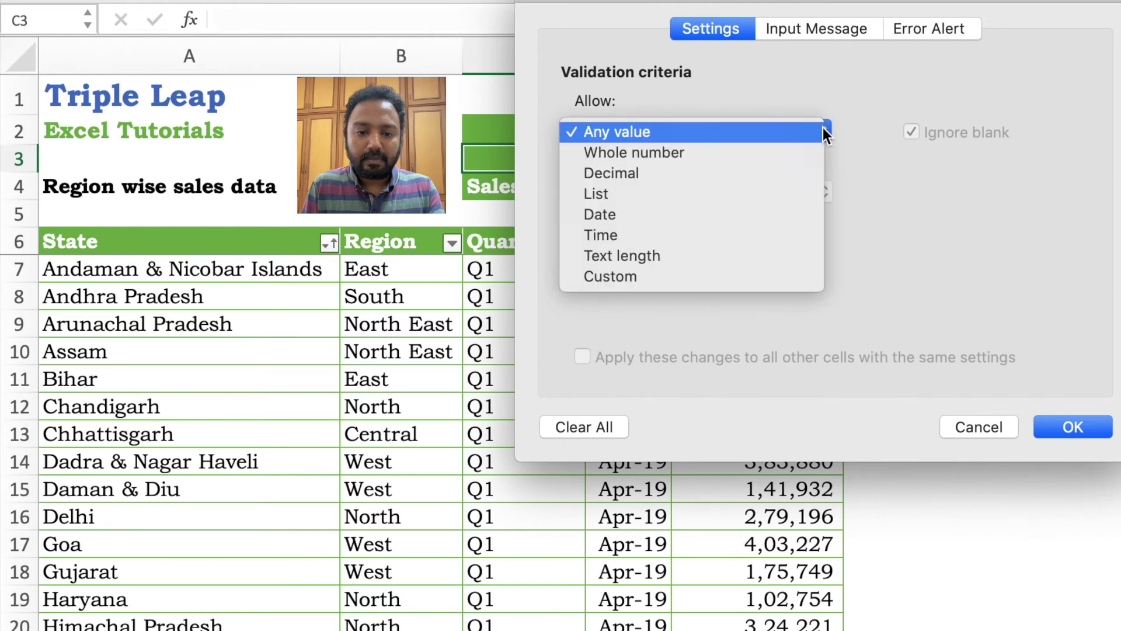
pyautogui.click(647, 199)
pyautogui.click(1066, 256)
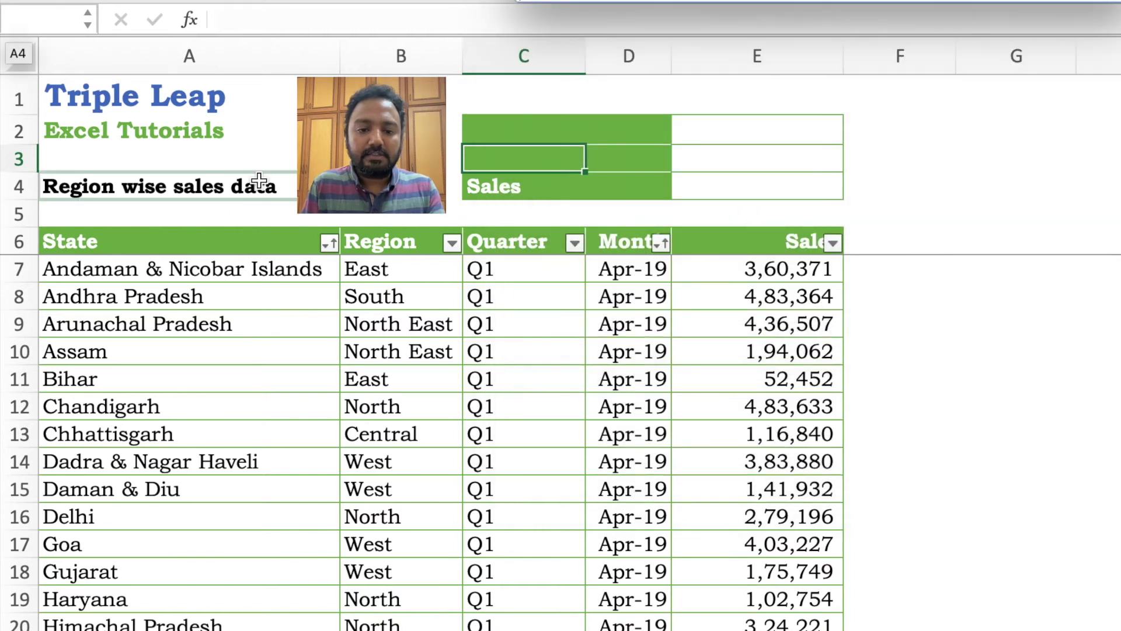
pyautogui.moveTo(192, 243); pyautogui.dragTo(628, 241)
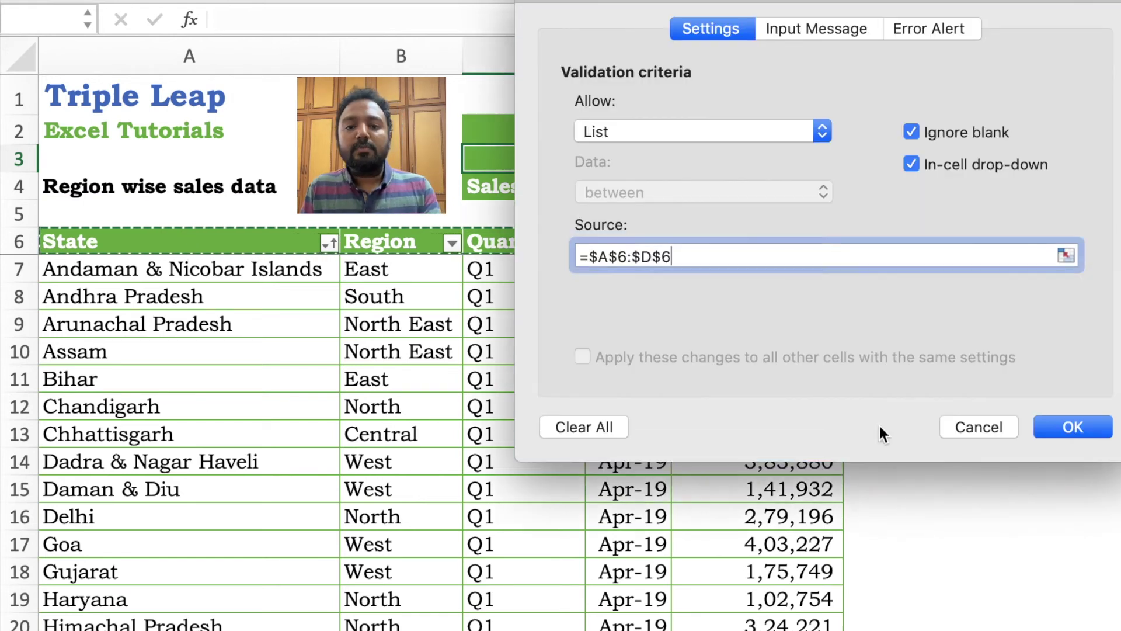
pyautogui.click(1084, 433)
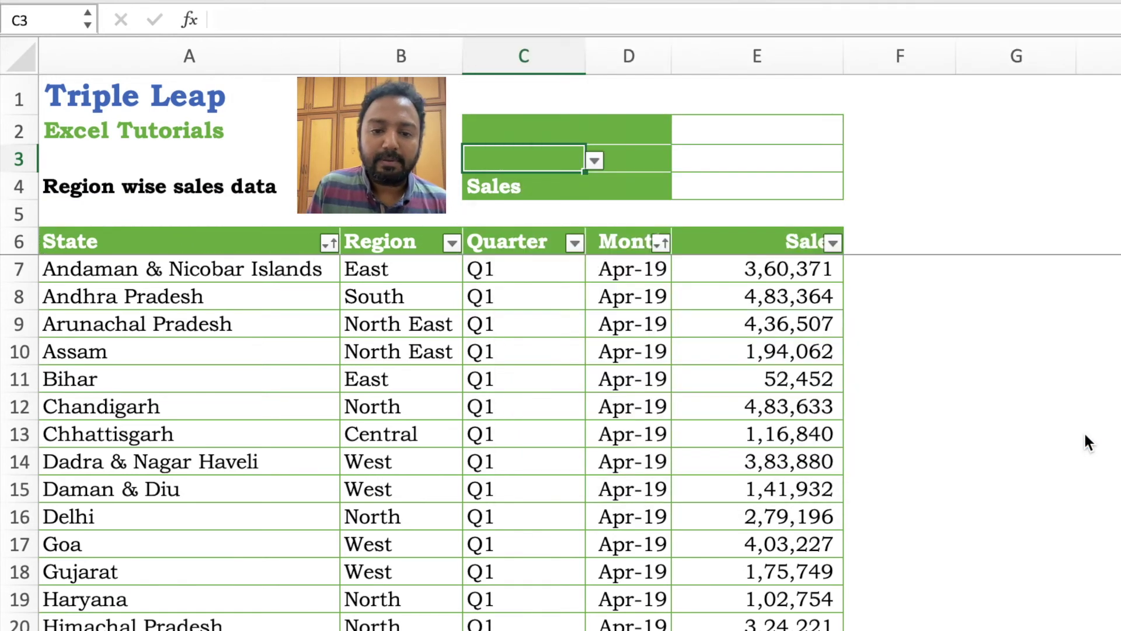
# - Choose State as the first criteria heading in C2
pyautogui.click(728, 129)
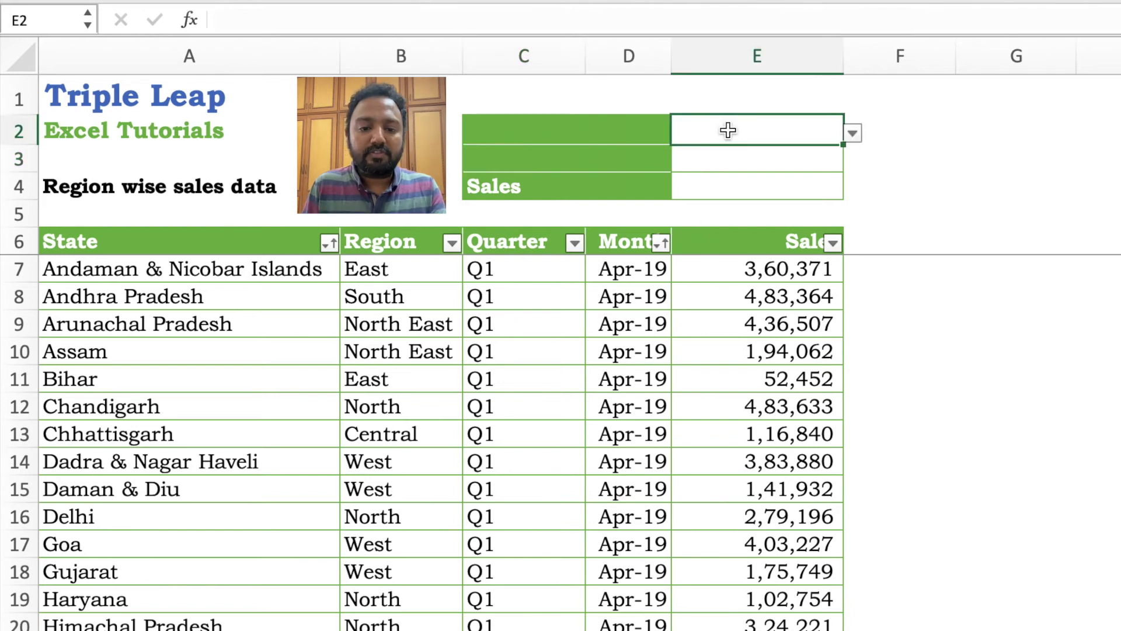
pyautogui.click(531, 133)
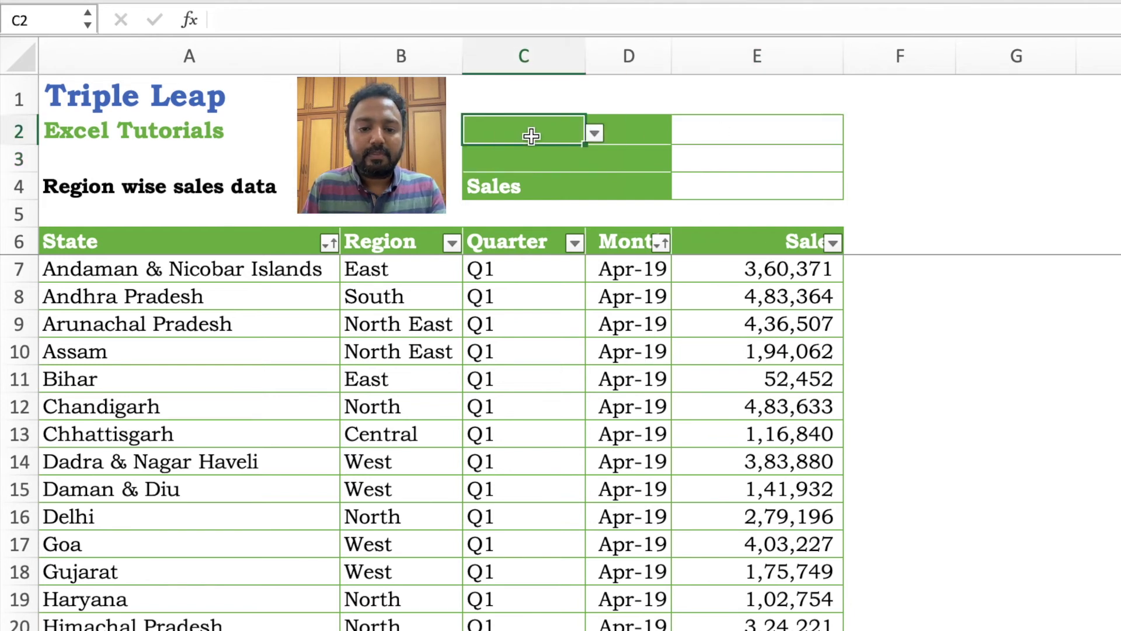
pyautogui.click(595, 134)
pyautogui.click(502, 161)
# - Replace the list validation source of E2 with =indirect($C$2) so its options follow the heading chosen in C2
pyautogui.click(725, 126)
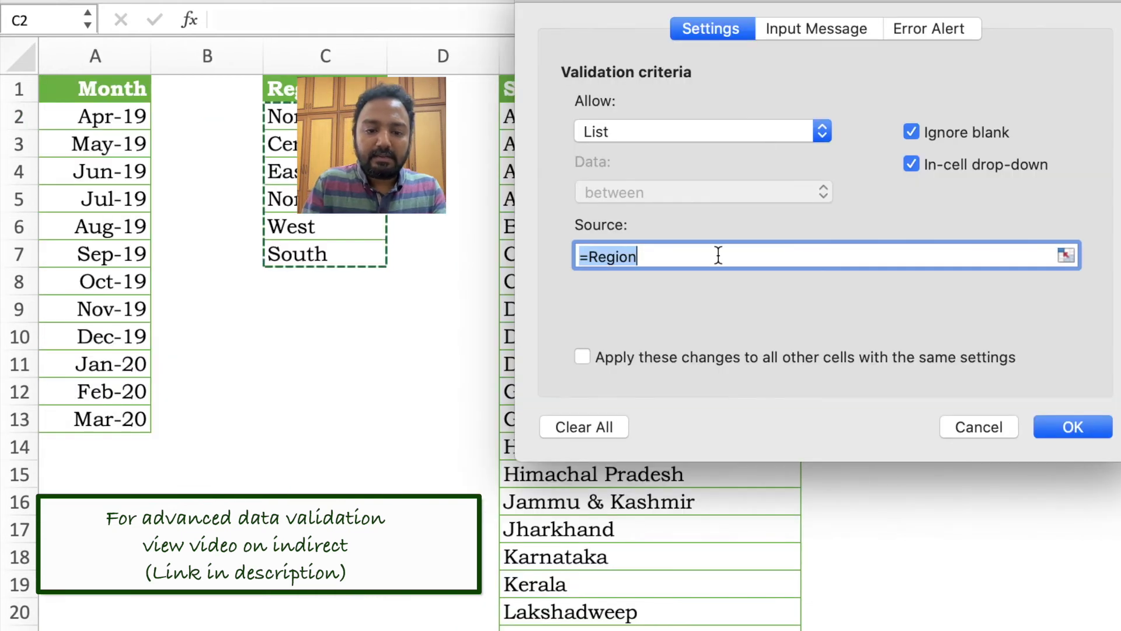
pyautogui.press('BackSpace')
pyautogui.press('BackSpace')
pyautogui.press('BackSpace')
pyautogui.press('BackSpace')
pyautogui.press('BackSpace')
pyautogui.press('BackSpace')
pyautogui.write('indirect(')
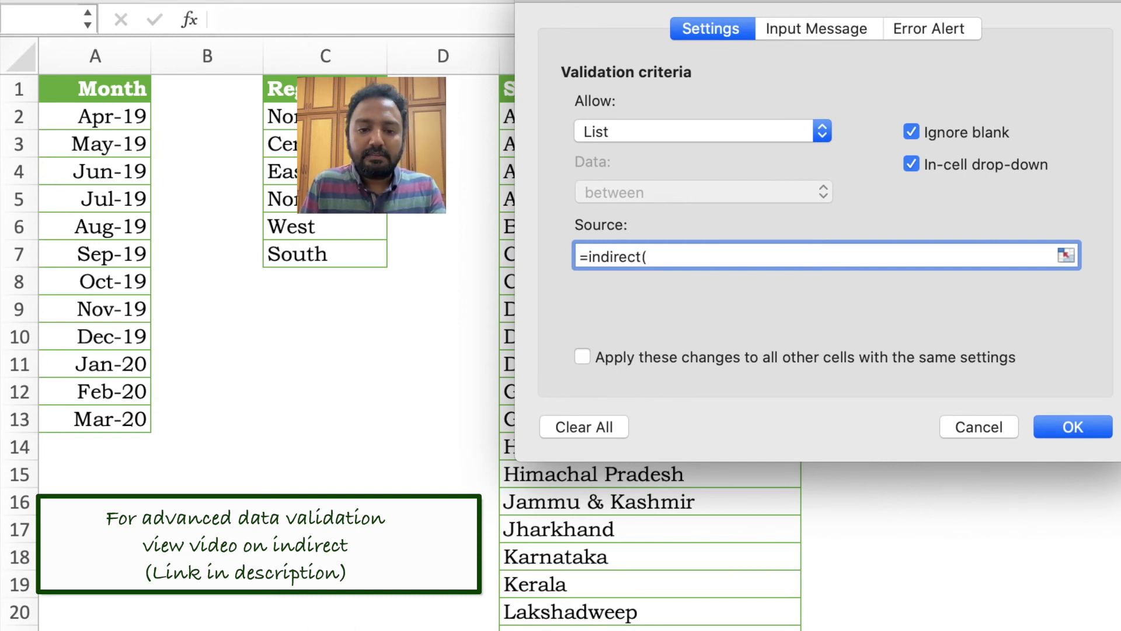
pyautogui.click(355, 629)
pyautogui.click(478, 134)
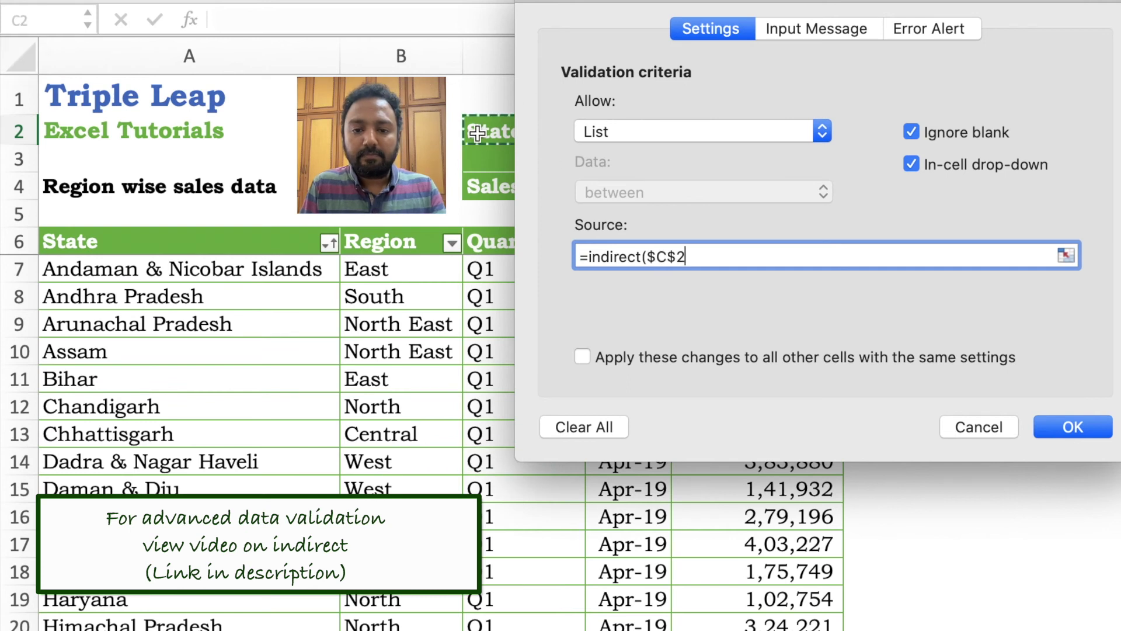
pyautogui.moveTo(617, 1); pyautogui.dragTo(1017, 115)
pyautogui.click(513, 133)
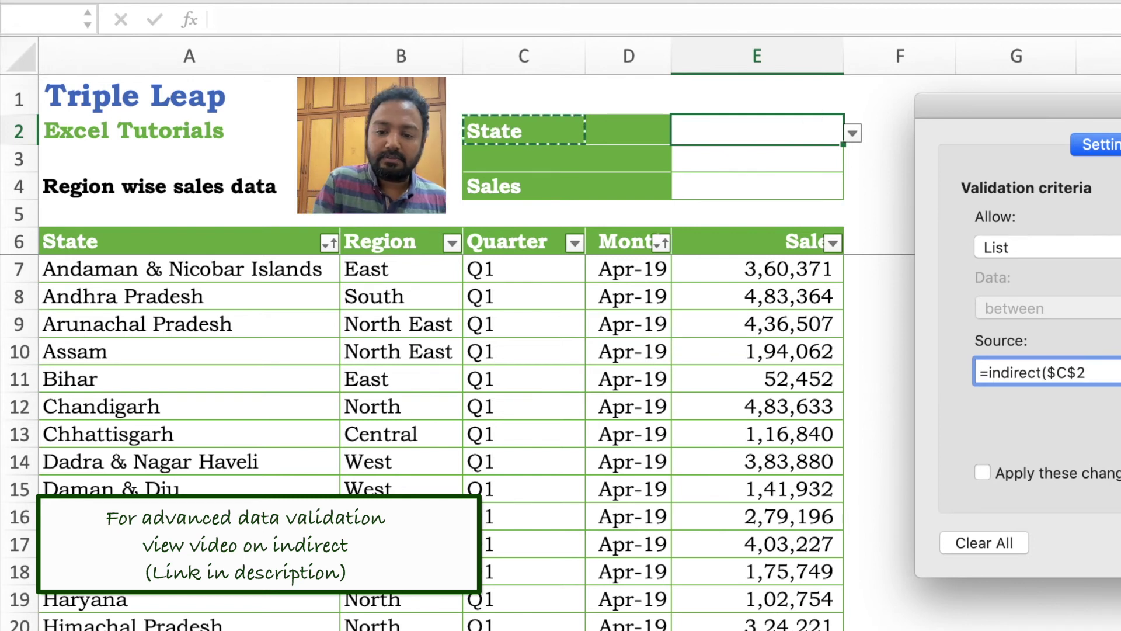
pyautogui.write(')')
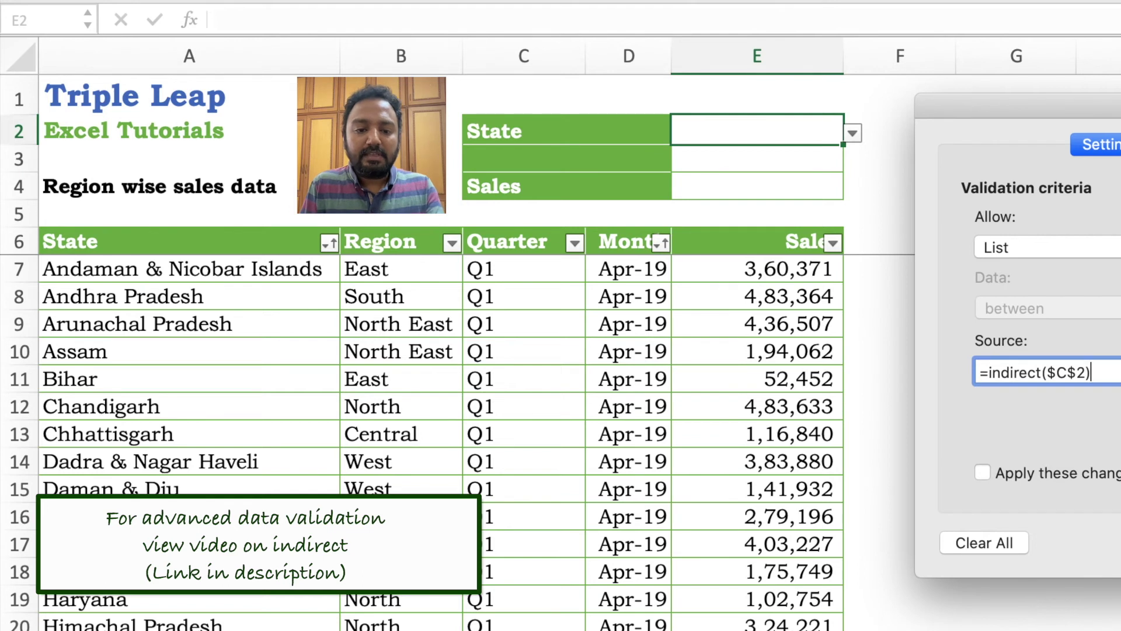
pyautogui.press('Return')
# - Choose Quarter as the second criteria heading in C3
pyautogui.click(508, 159)
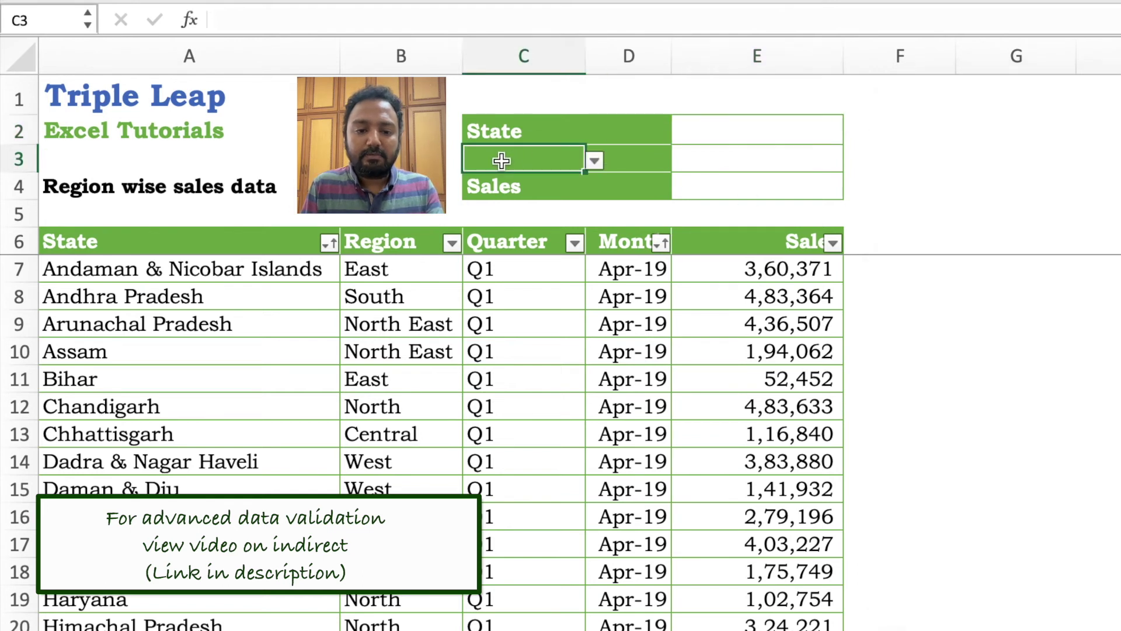
pyautogui.click(594, 160)
pyautogui.click(512, 224)
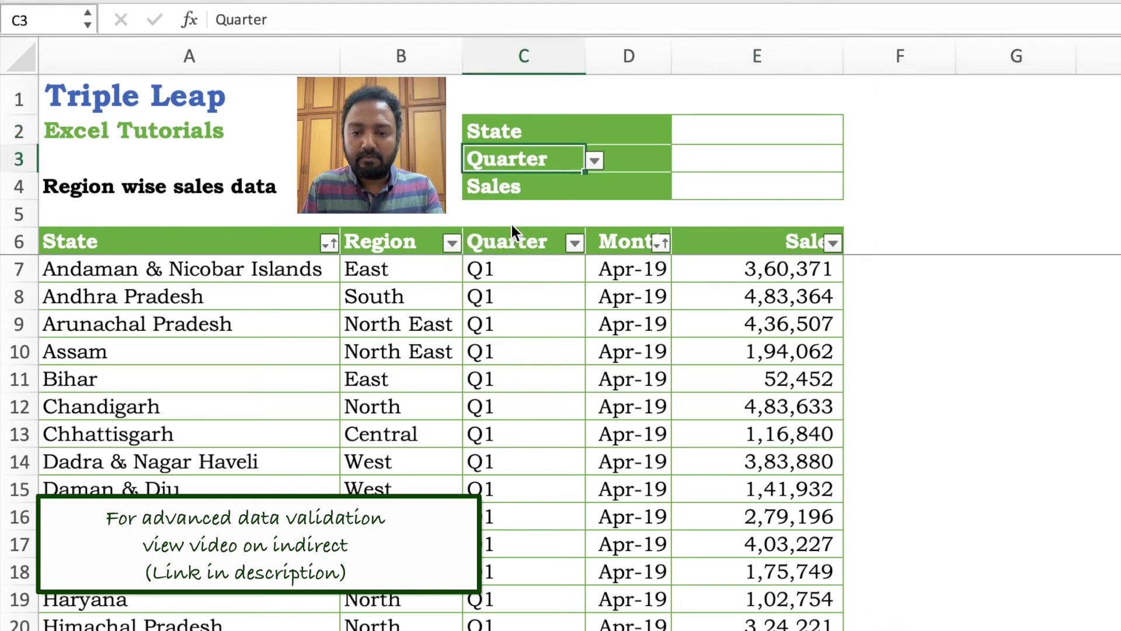
# - Replace the list validation source of E3 with an INDIRECT reference to $C$3
pyautogui.click(703, 168)
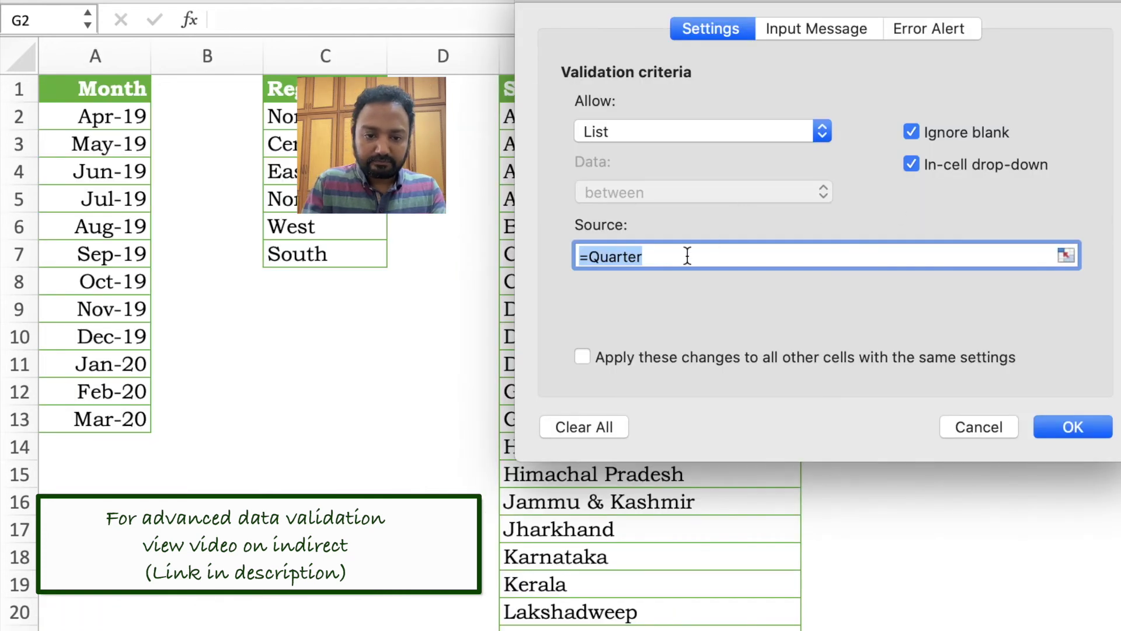
pyautogui.click(687, 255)
pyautogui.press('BackSpace')
pyautogui.press('BackSpace')
pyautogui.press('BackSpace')
pyautogui.press('BackSpace')
pyautogui.press('BackSpace')
pyautogui.press('BackSpace')
pyautogui.press('BackSpace')
pyautogui.write('indirect(')
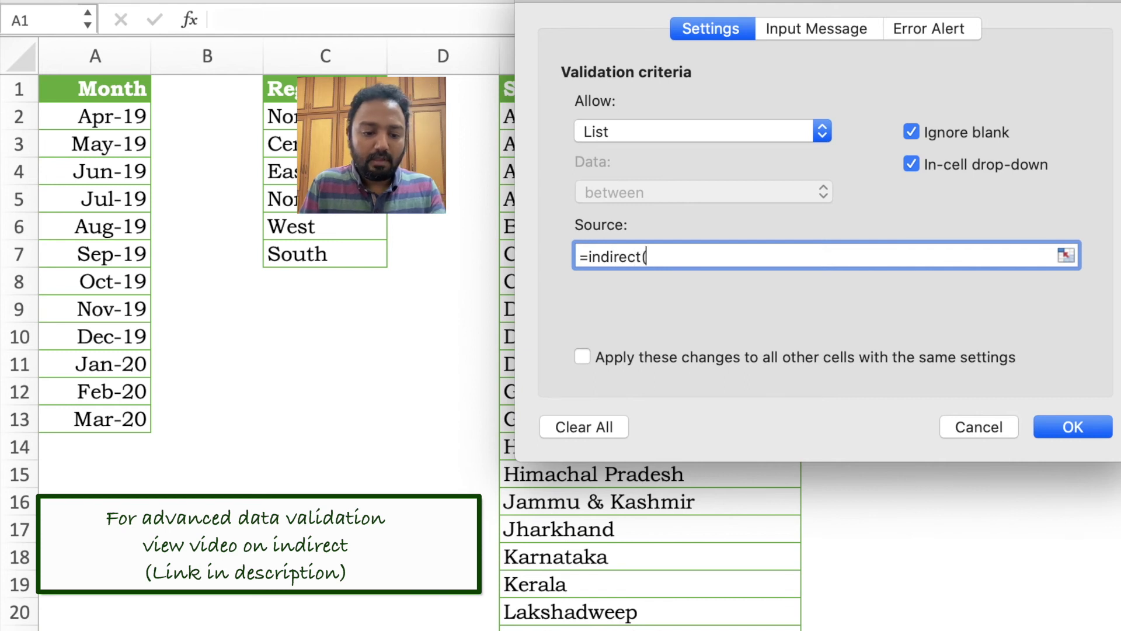
pyautogui.click(376, 629)
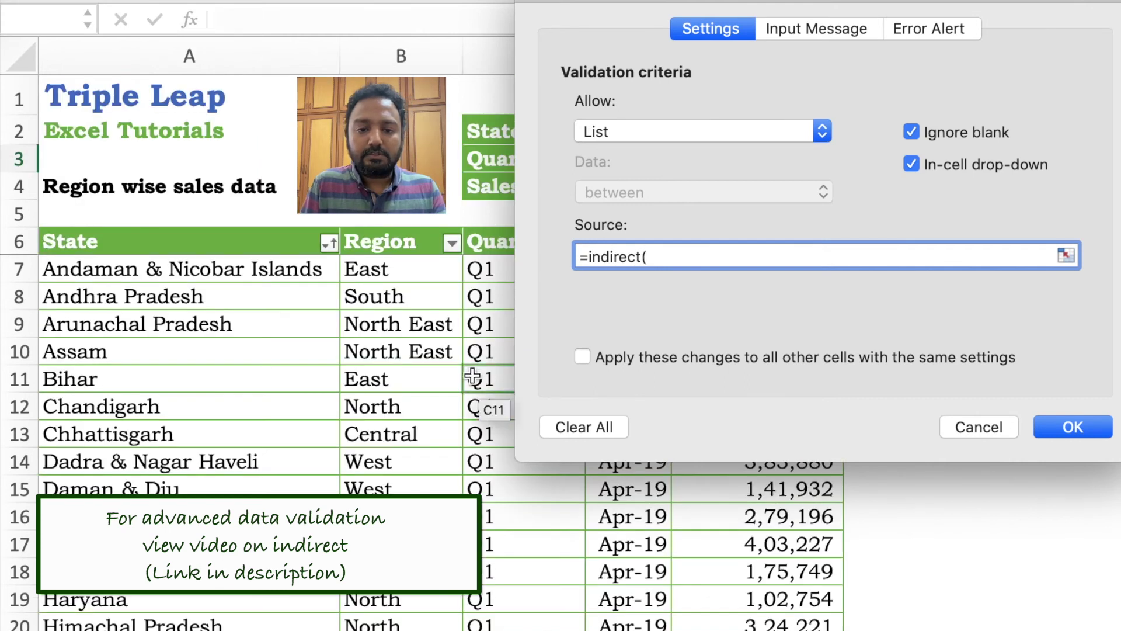
pyautogui.click(478, 159)
pyautogui.moveTo(707, 0); pyautogui.dragTo(1084, 108)
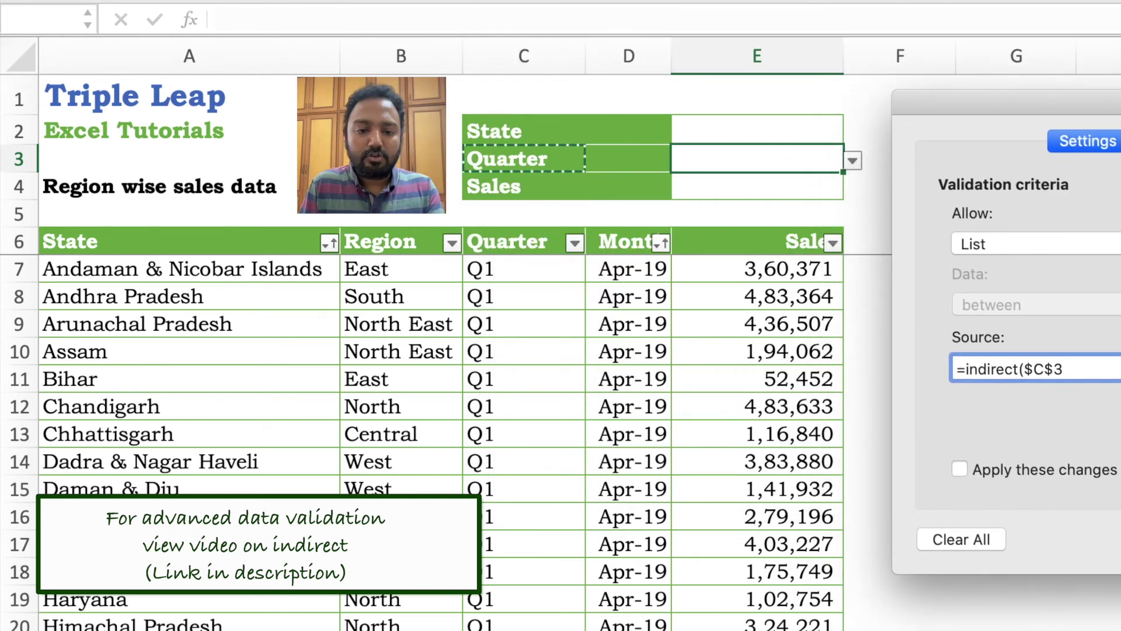
pyautogui.press('Return')
# - Check the drop-down options offered in E2 for the State heading
pyautogui.click(509, 127)
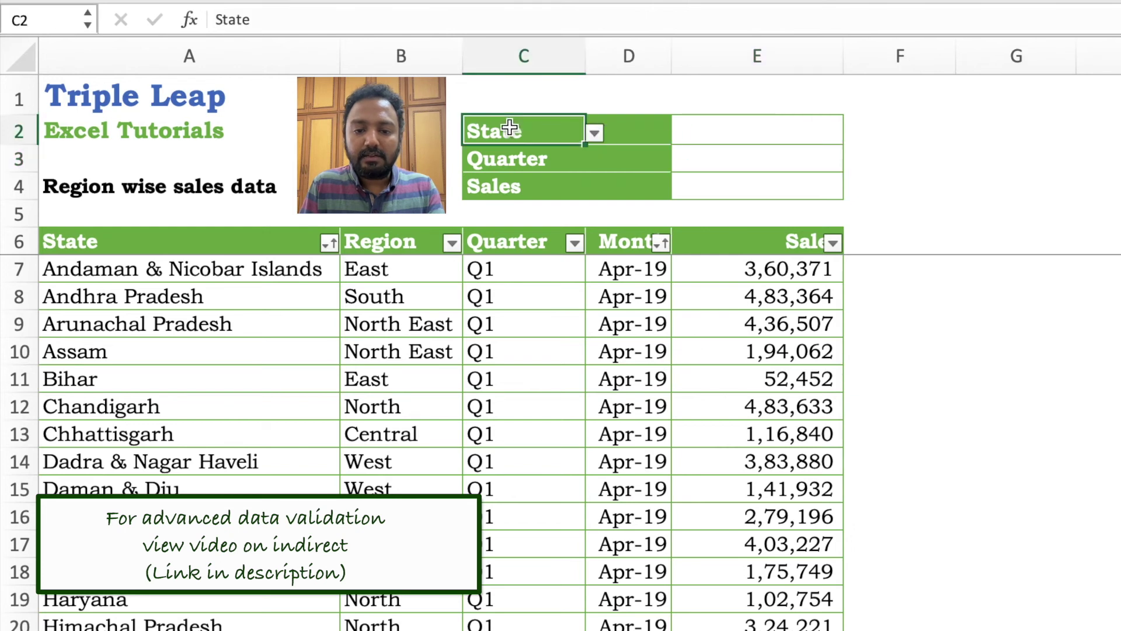
pyautogui.click(756, 119)
pyautogui.click(852, 132)
pyautogui.click(856, 131)
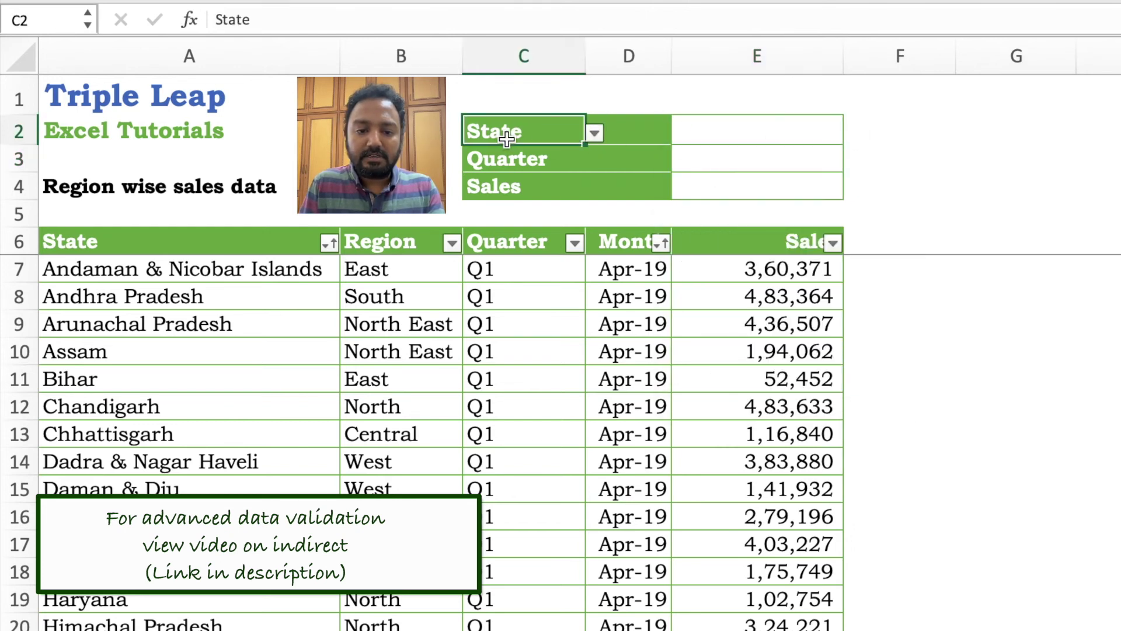
# - Change the first criteria heading in C2 to Region and check the matching drop-down options in E2
pyautogui.click(594, 134)
pyautogui.click(508, 199)
pyautogui.click(594, 133)
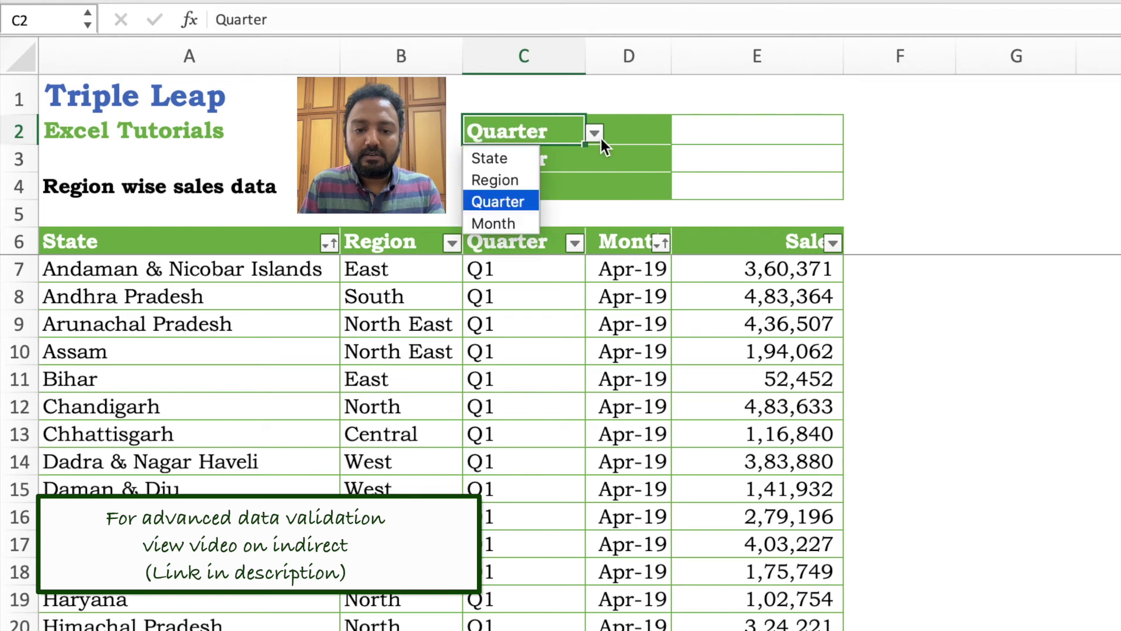
pyautogui.click(514, 177)
pyautogui.click(712, 132)
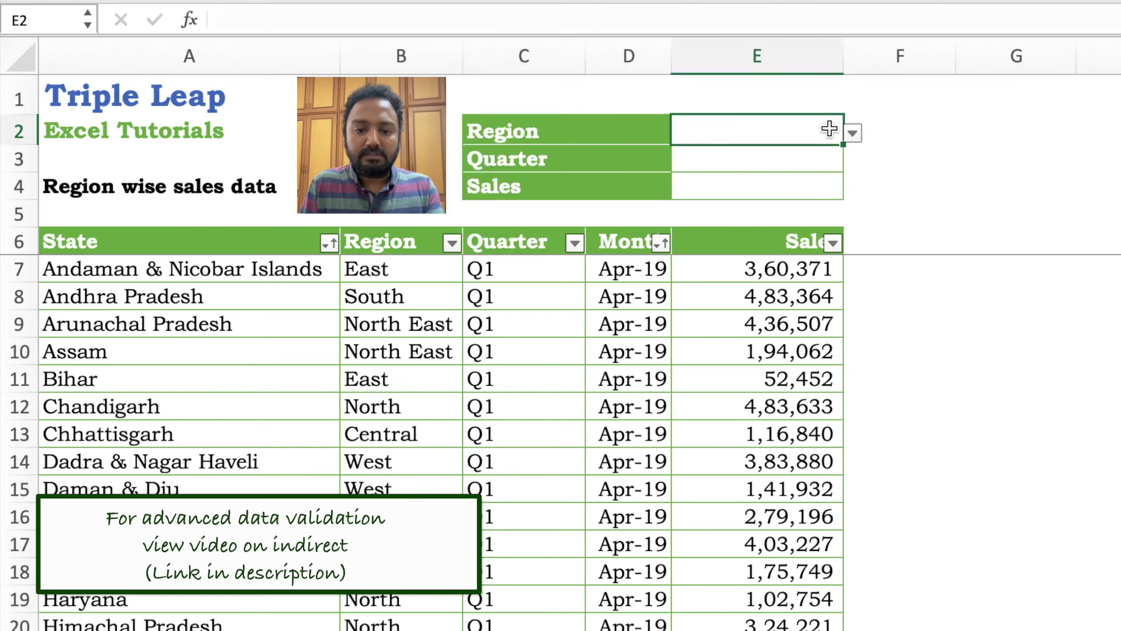
pyautogui.click(854, 133)
pyautogui.click(855, 134)
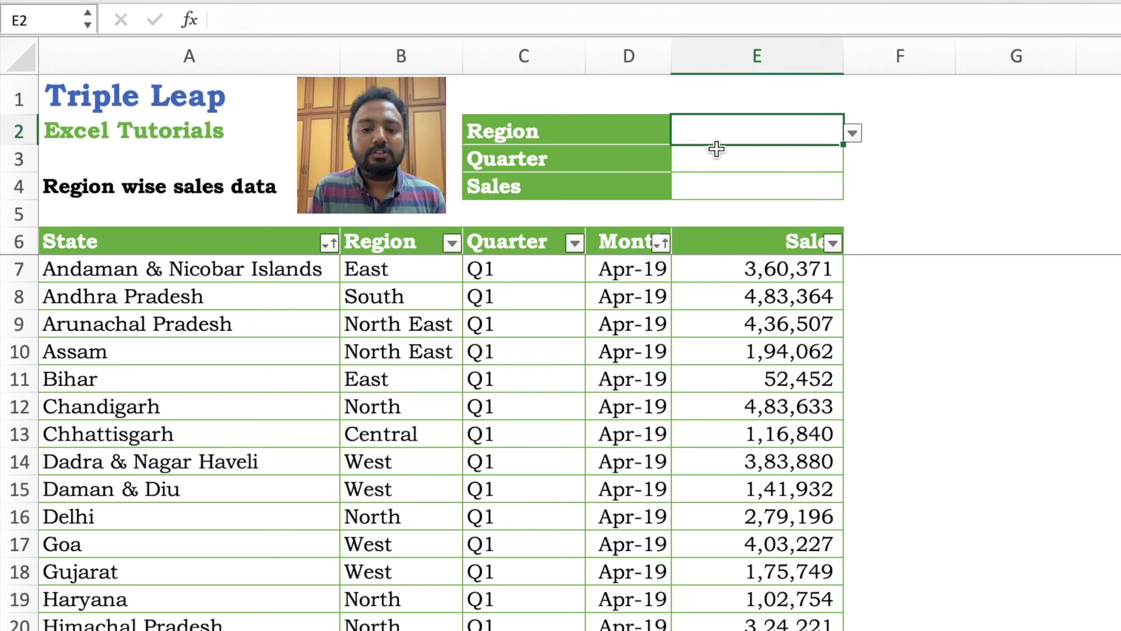
# - Start a SUMIFS formula in E4 with the named range Sales in column E as the sum range
pyautogui.click(684, 191)
pyautogui.write('=su')
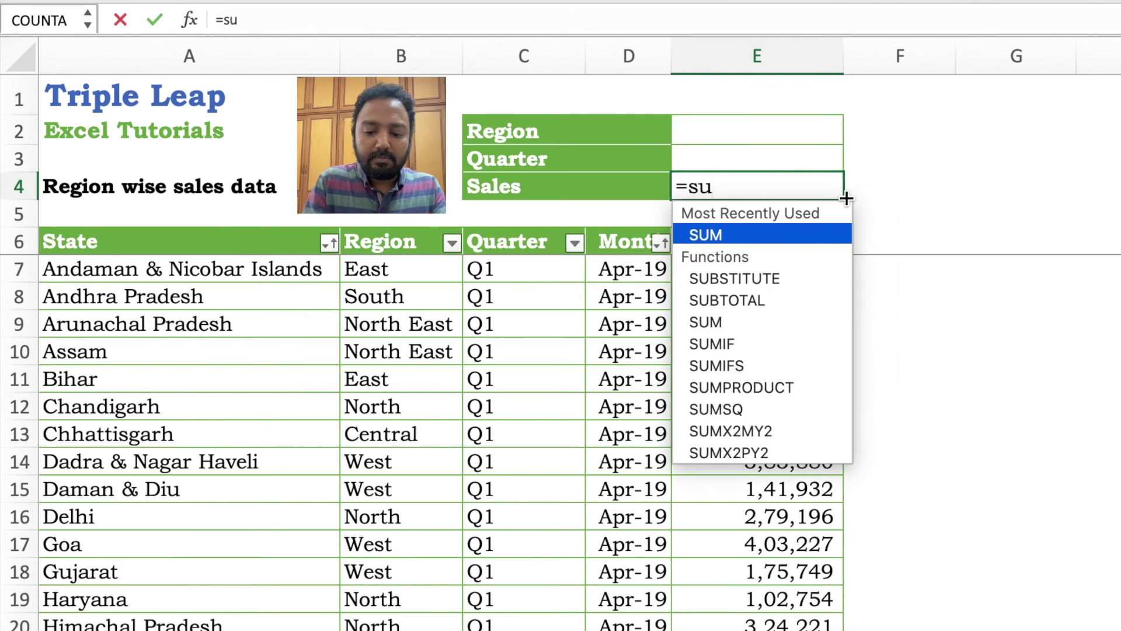
pyautogui.write('mifs(')
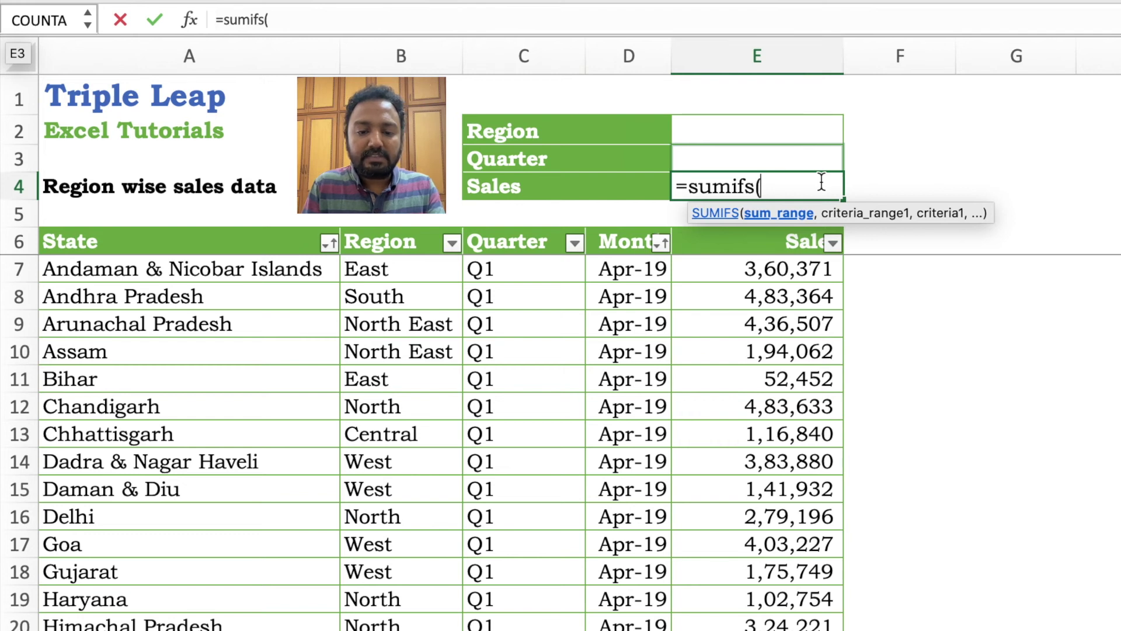
pyautogui.click(776, 245)
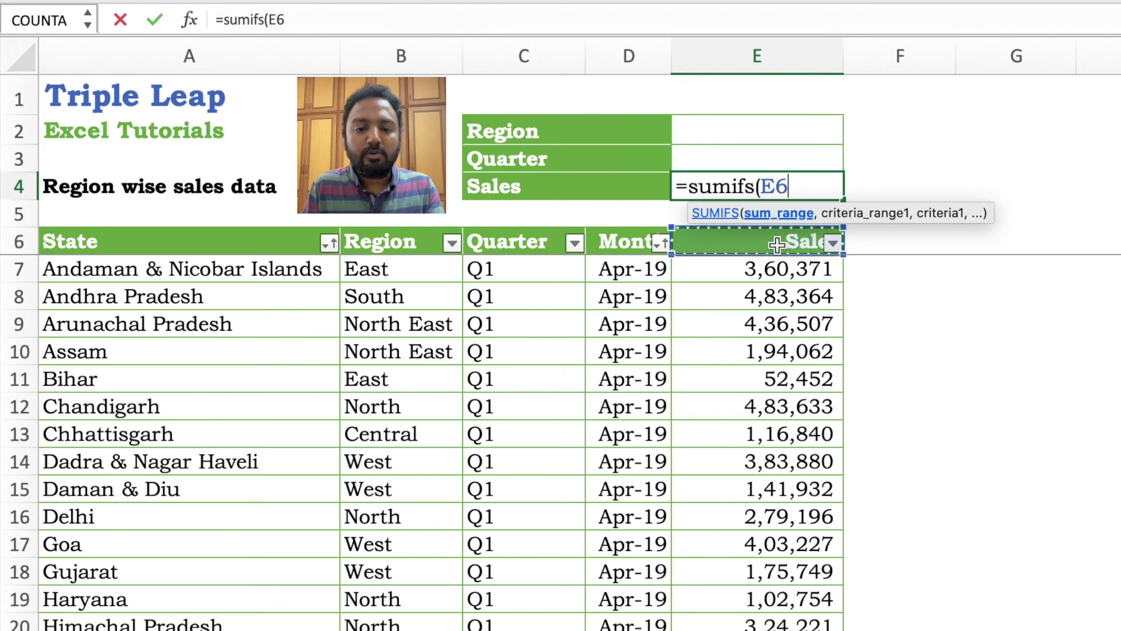
pyautogui.hotkey('ctrl', 'shift', 'Down')
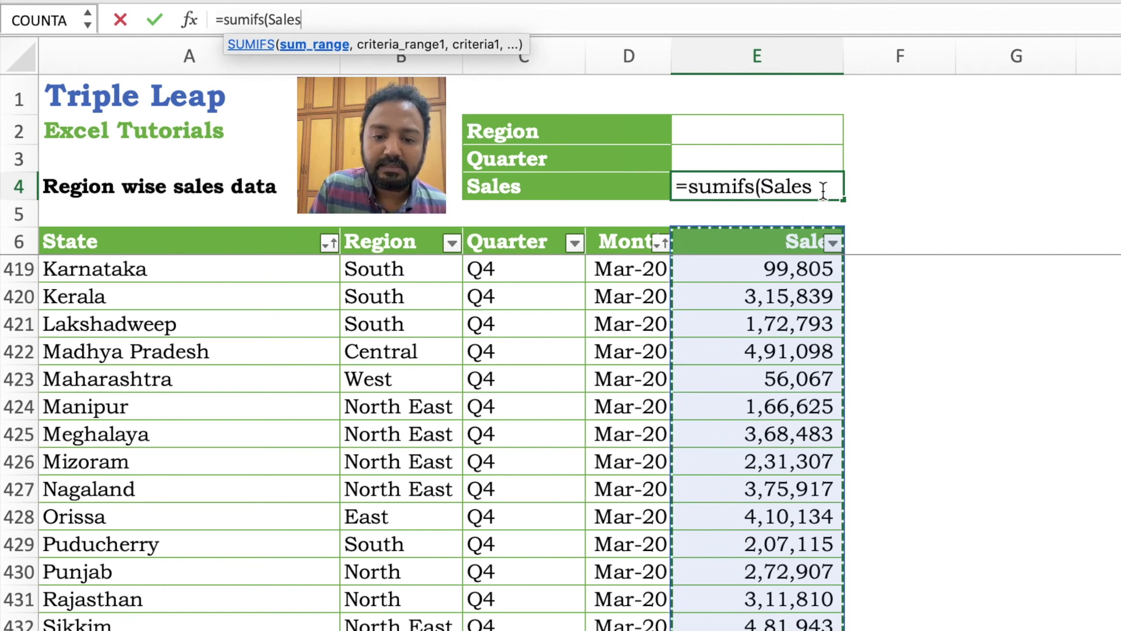
pyautogui.write(',')
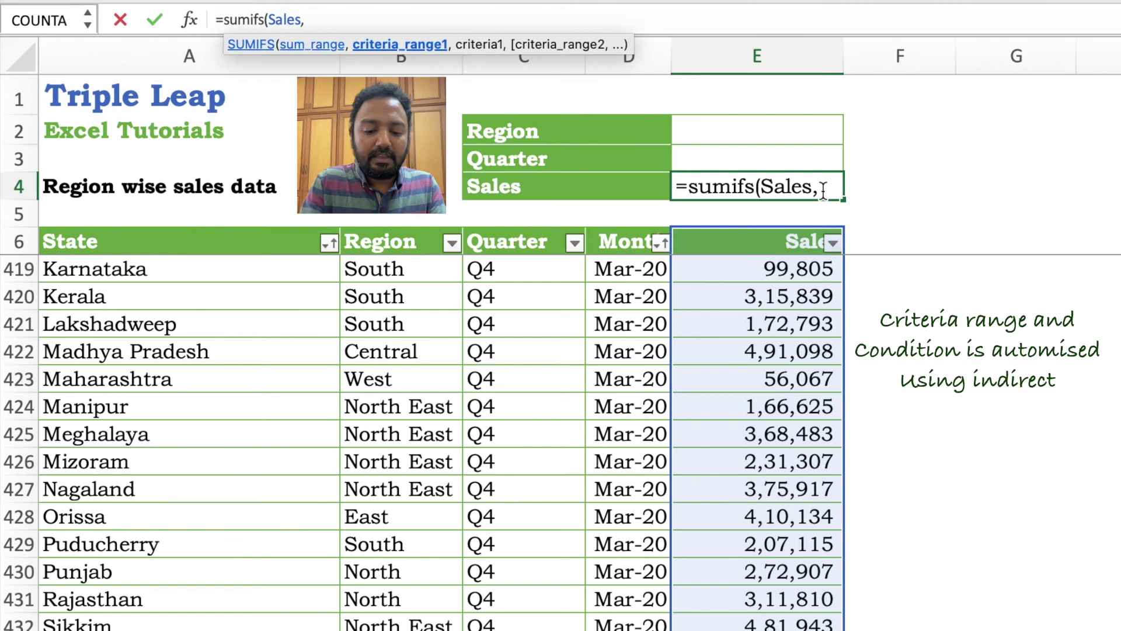
# - Add the first criteria pair to the SUMIFS in E4: range INDIRECT(C2&"_List") with criterion E2
pyautogui.write('indirect')
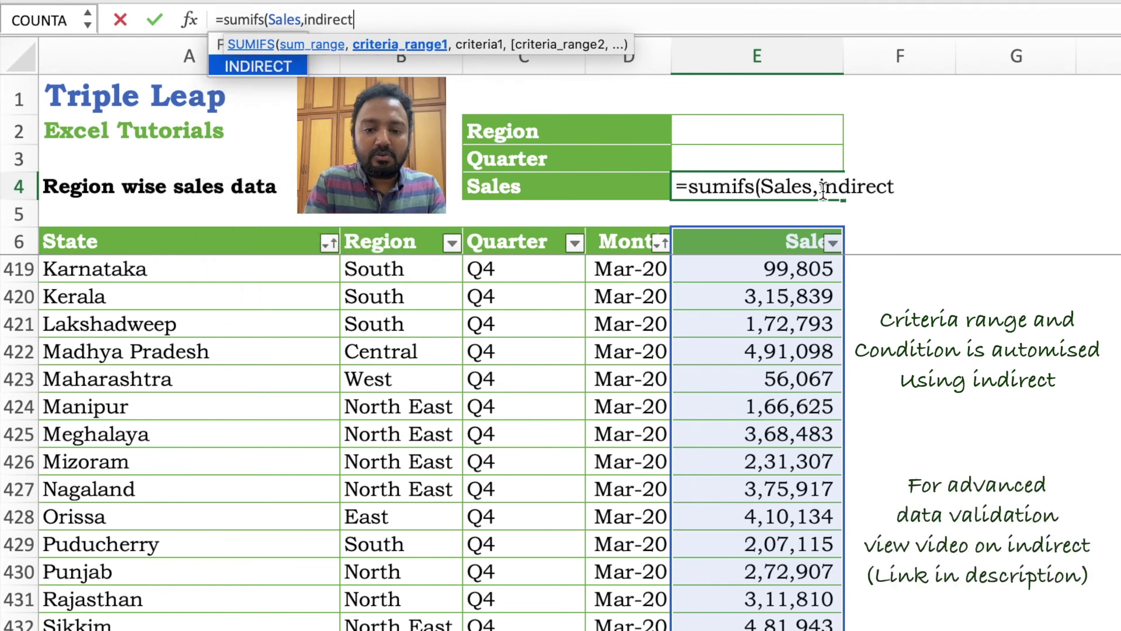
pyautogui.write('(')
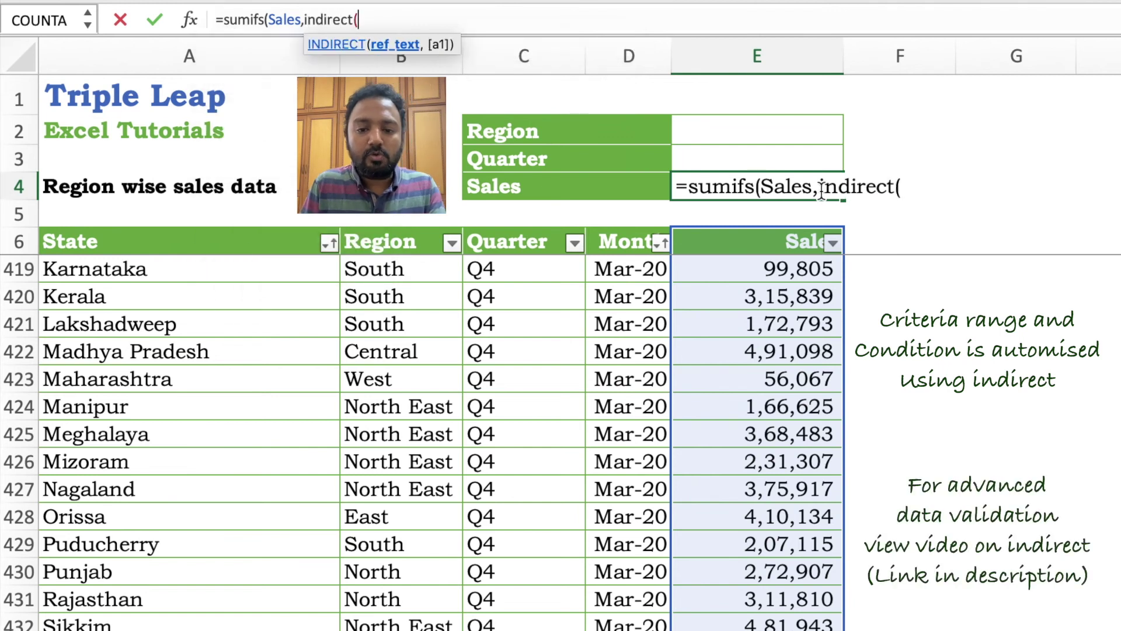
pyautogui.click(492, 132)
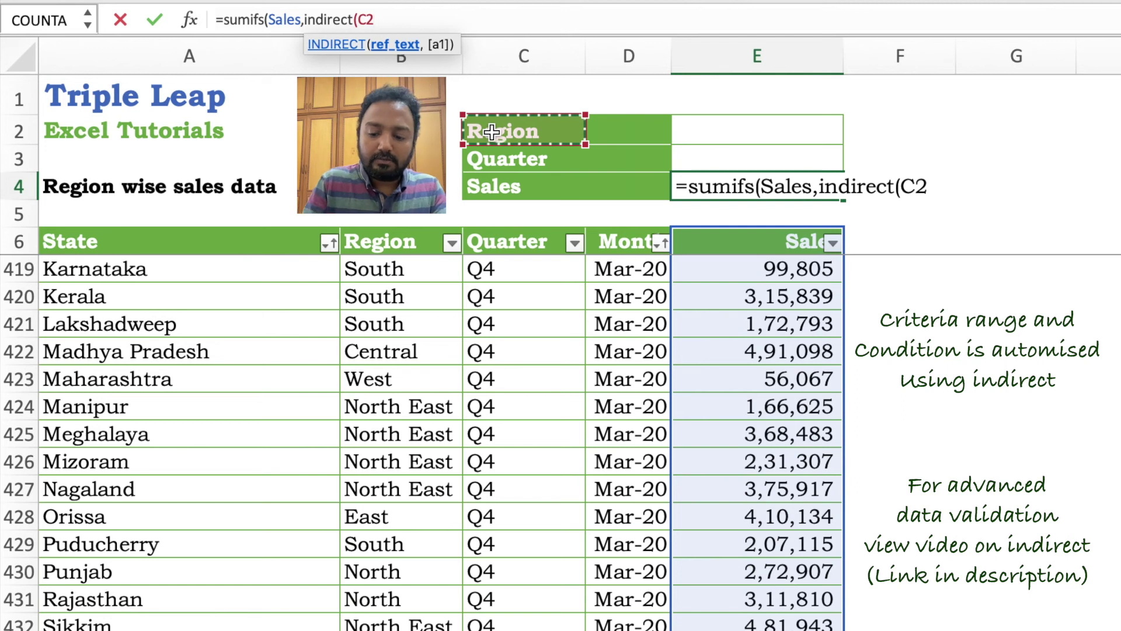
pyautogui.write('&"_Lis')
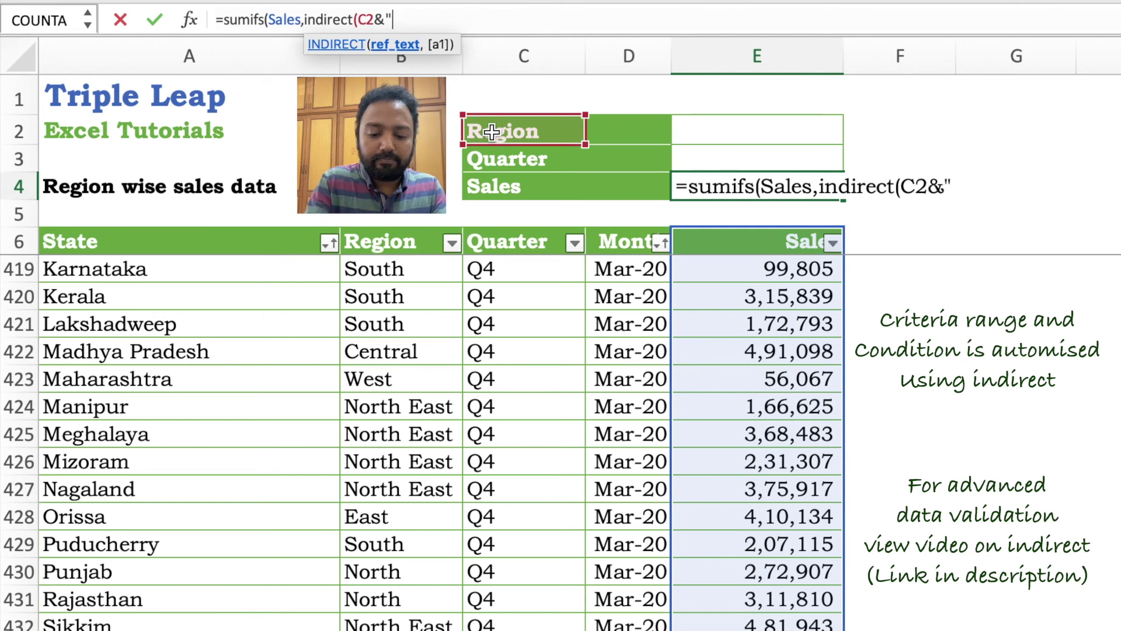
pyautogui.write('t')
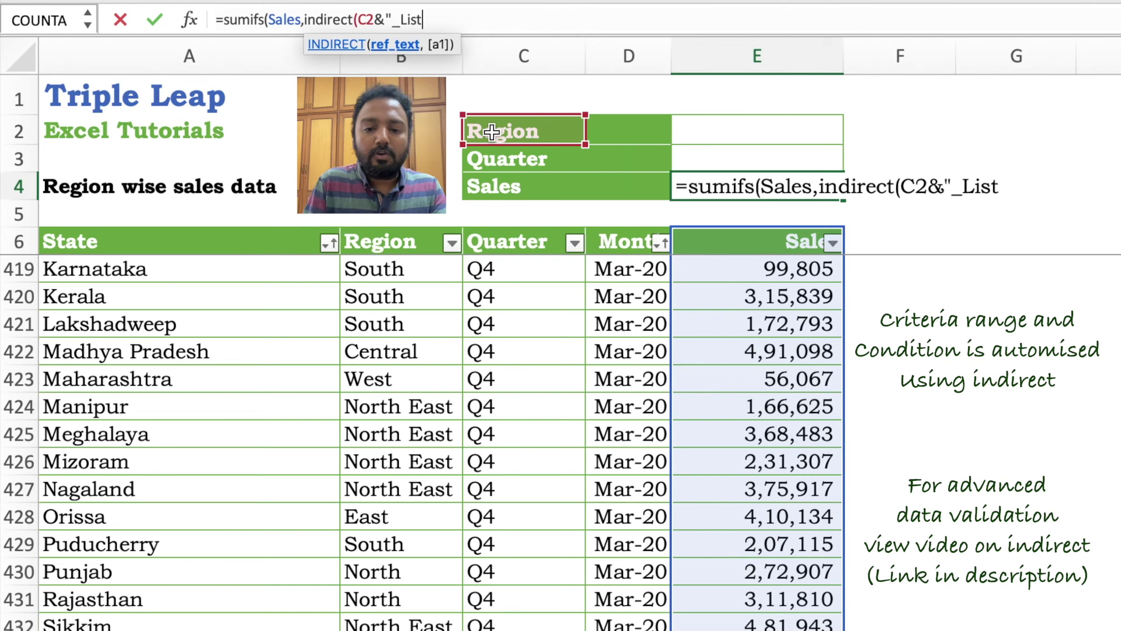
pyautogui.write('")')
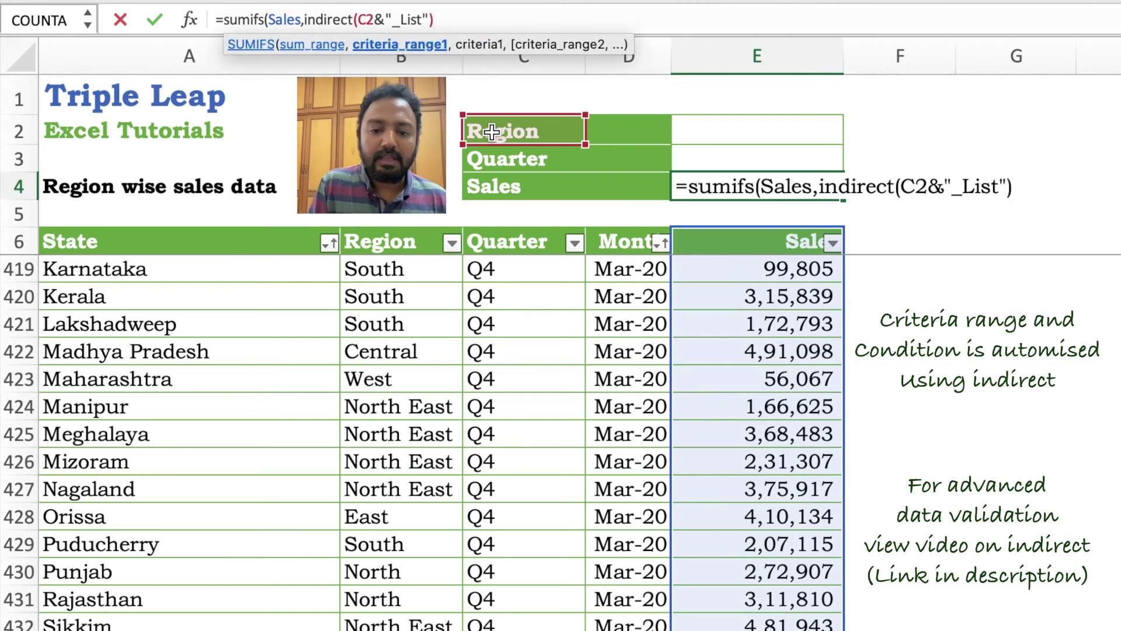
pyautogui.write(',')
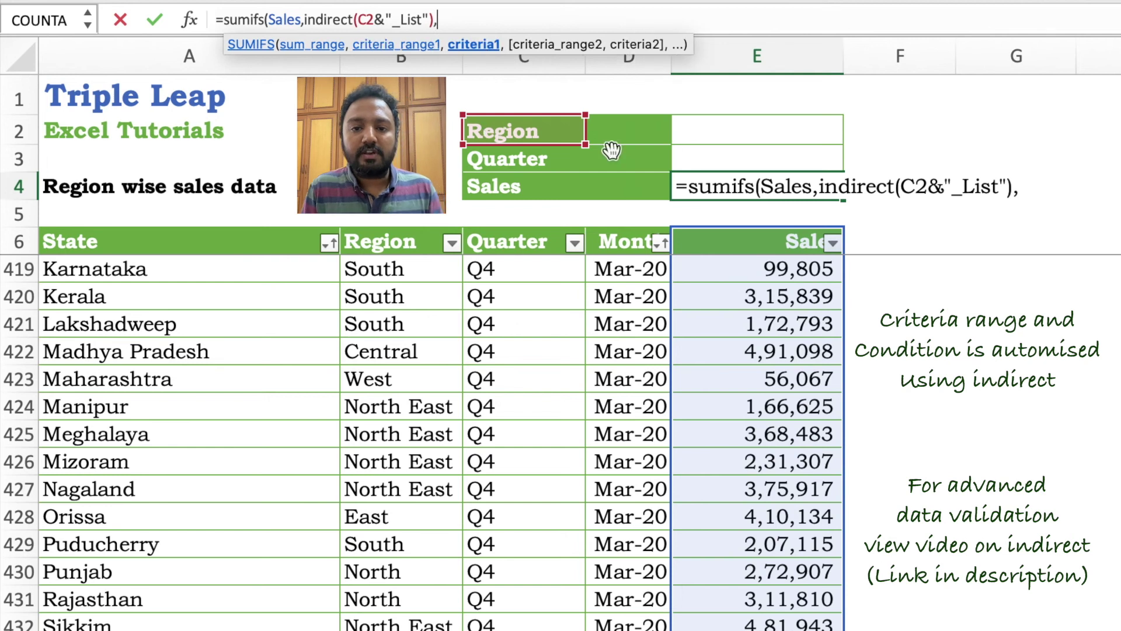
pyautogui.click(694, 126)
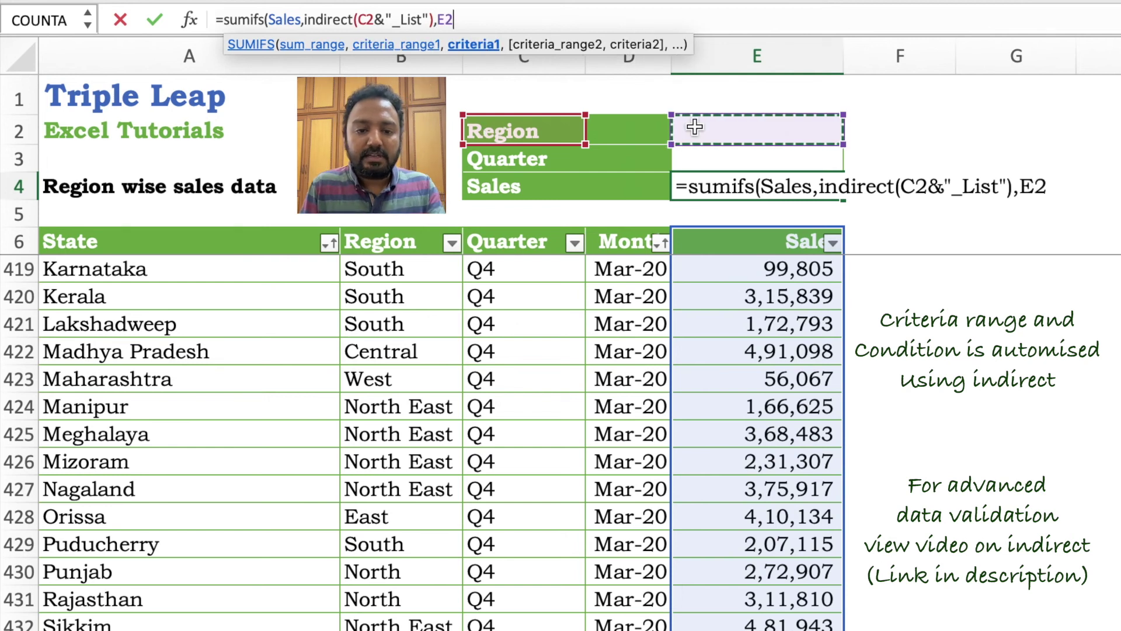
pyautogui.write(',')
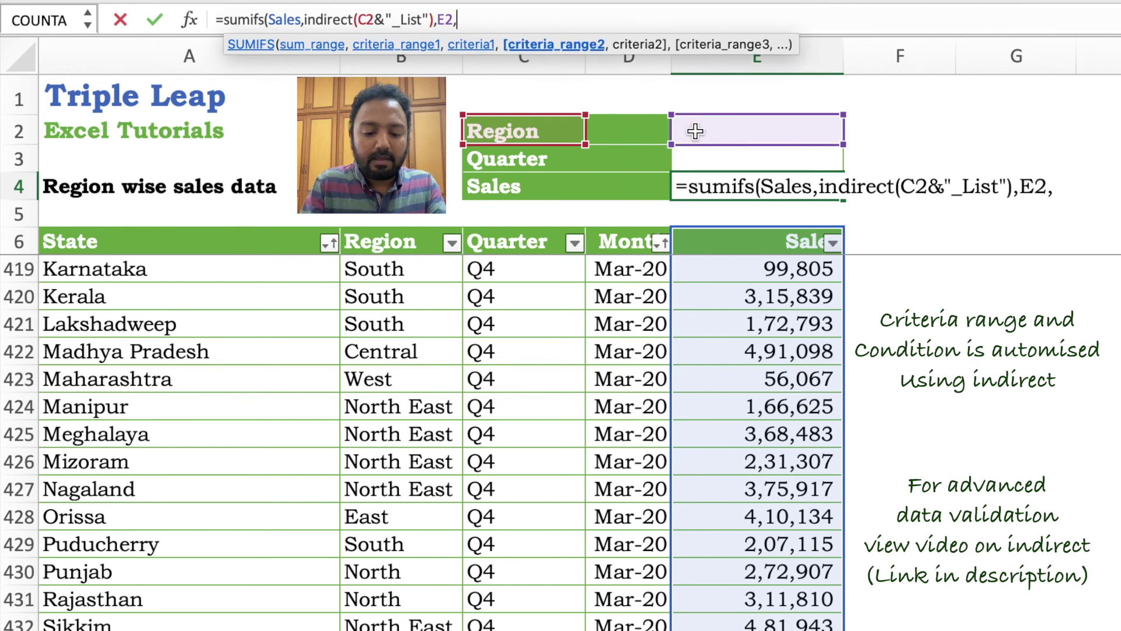
# - Add the second criteria pair, range INDIRECT(C3&"_List") with criterion E3, and complete the SUMIFS formula in E4
pyautogui.write('indirect(')
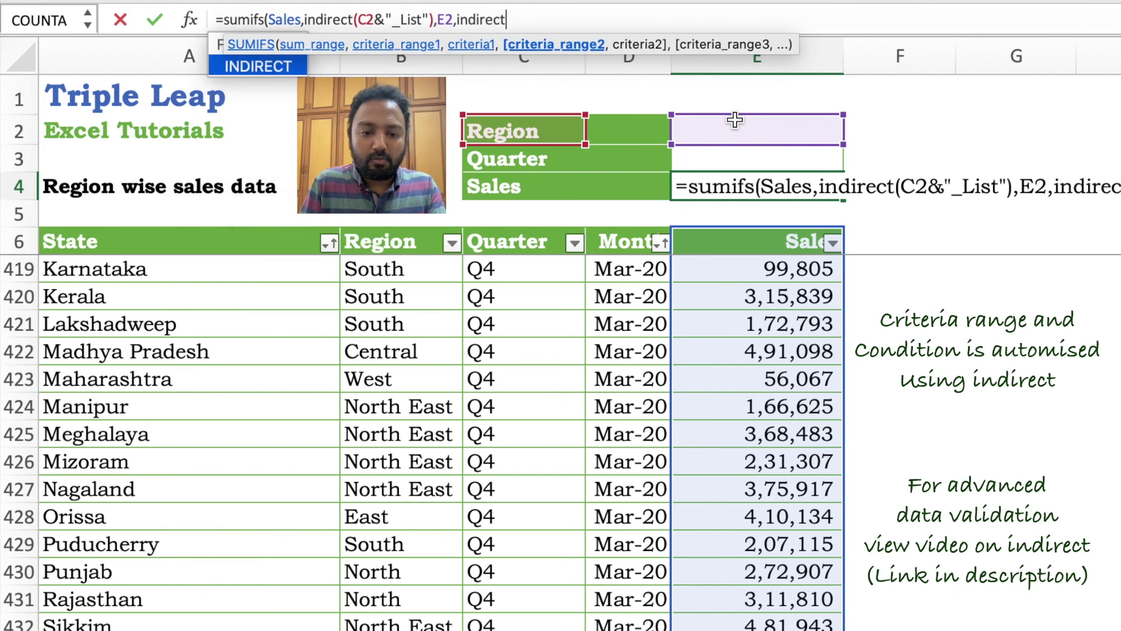
pyautogui.click(495, 161)
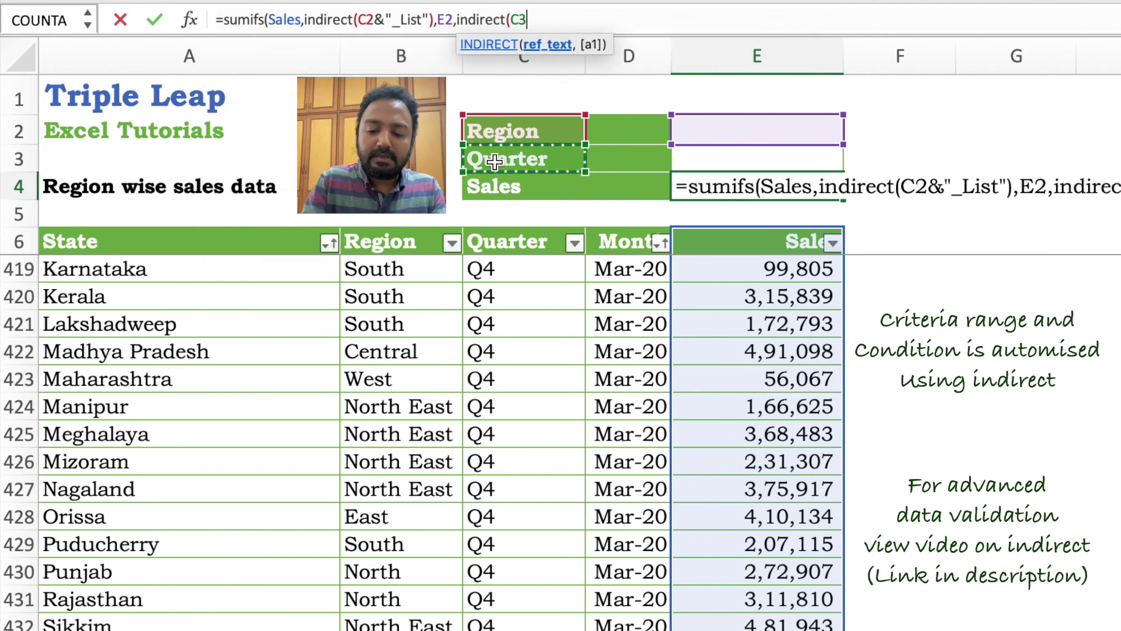
pyautogui.write('&')
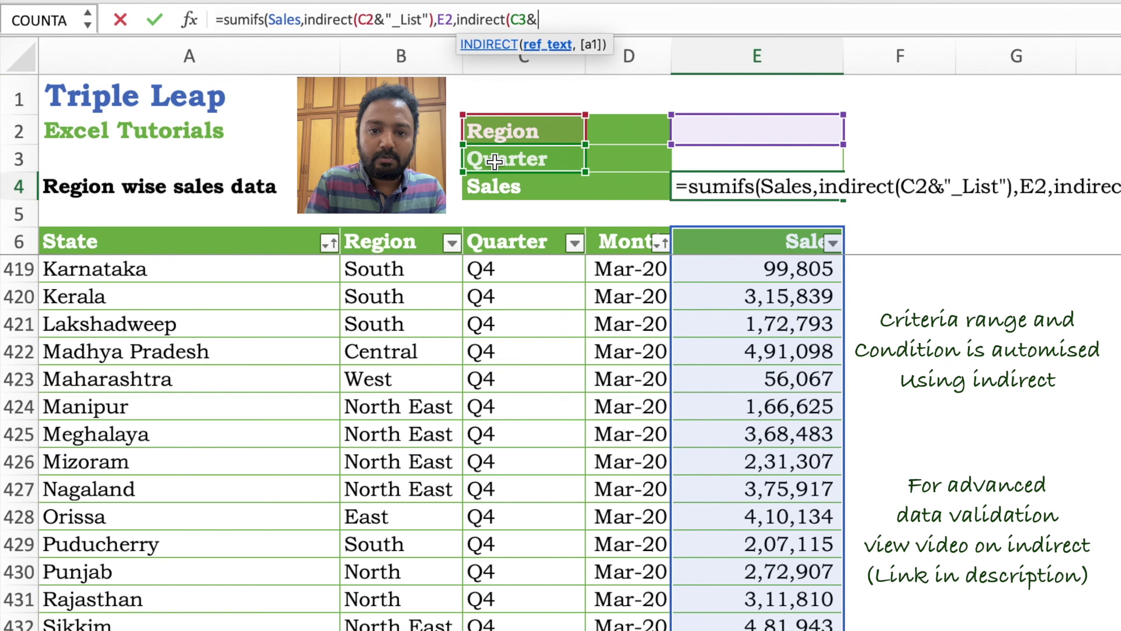
pyautogui.write('"_List"')
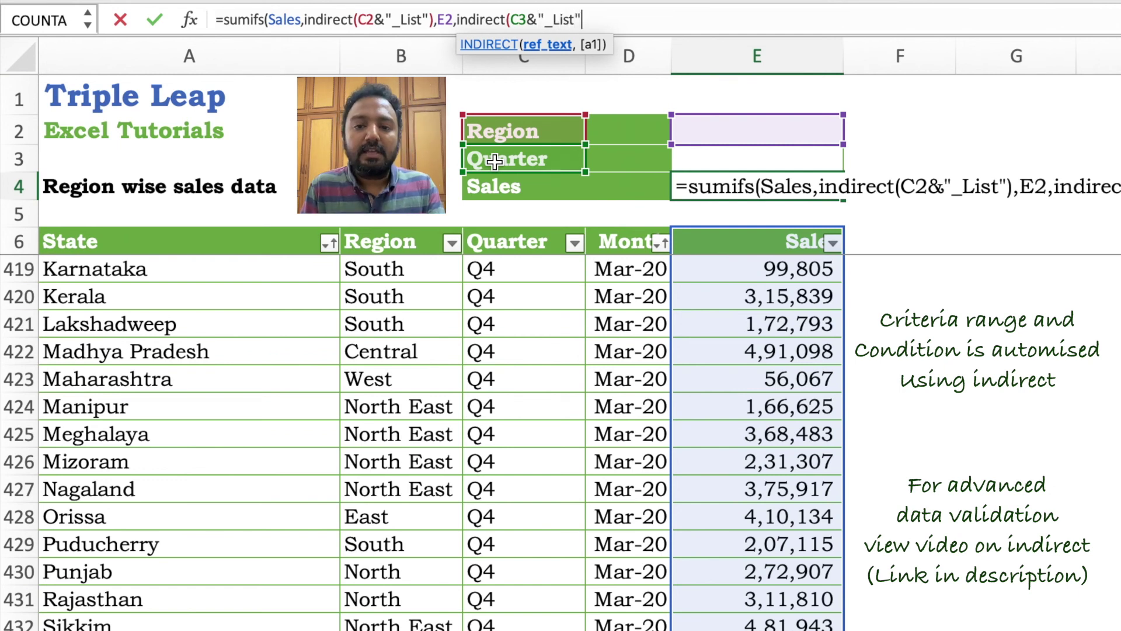
pyautogui.write(')')
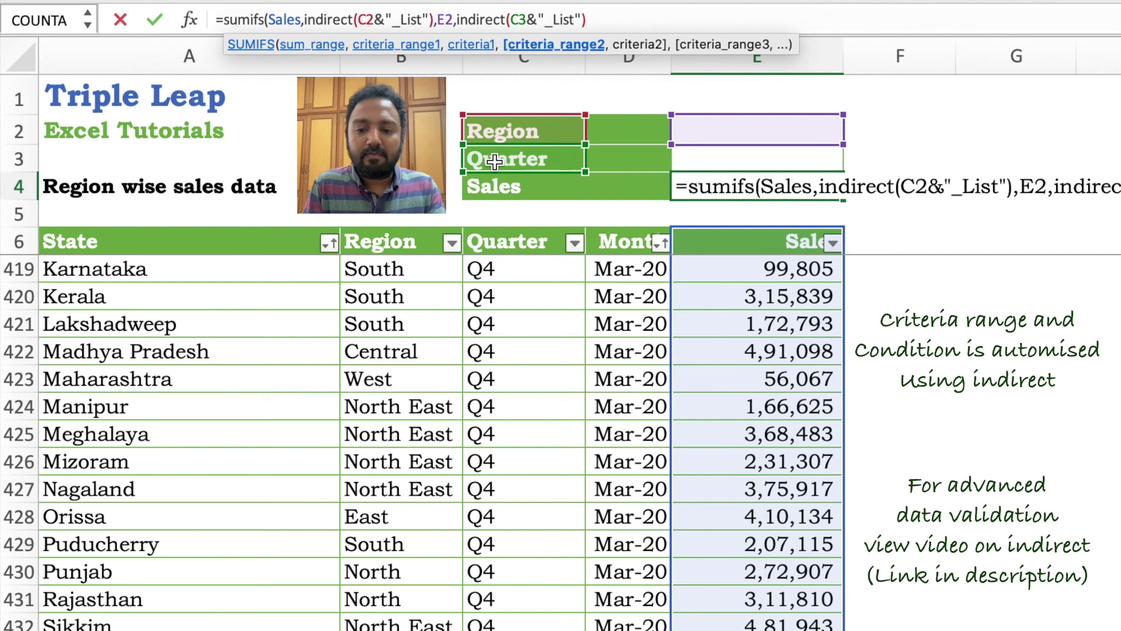
pyautogui.write(',')
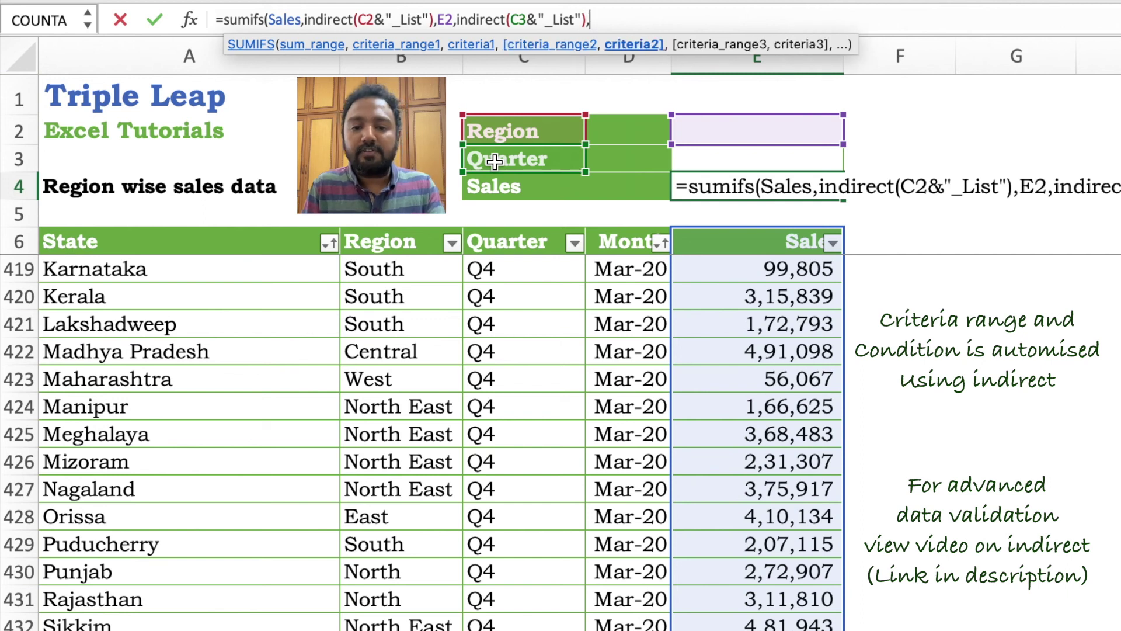
pyautogui.click(709, 155)
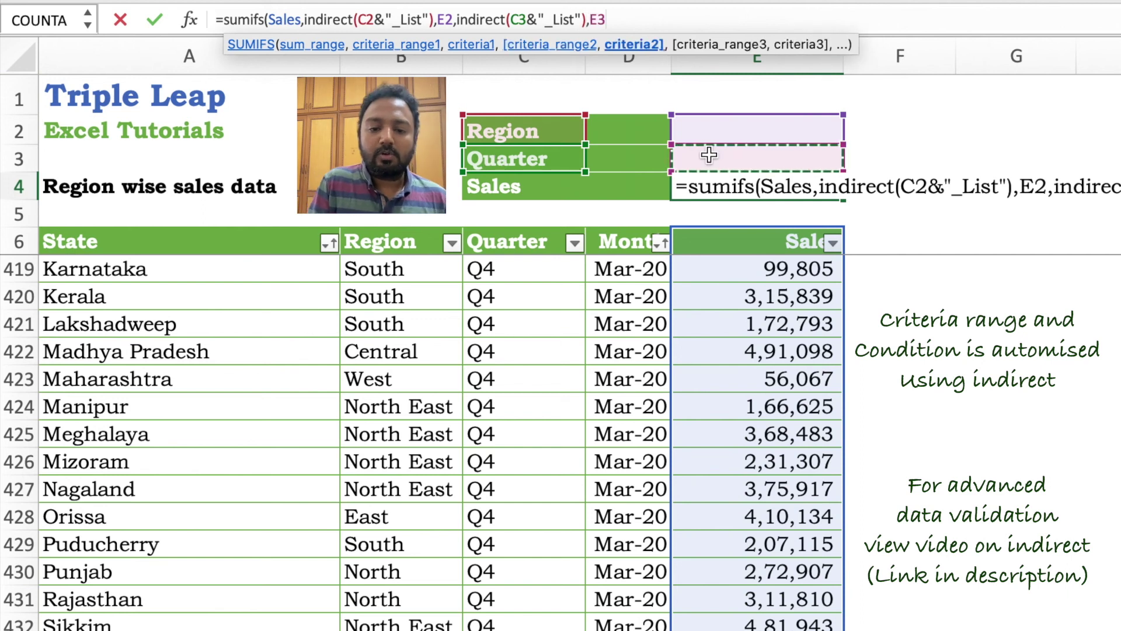
pyautogui.write(')')
pyautogui.press('Return')
# - Choose North as the Region in E2 and Q1 as the Quarter in E3 from their drop-down lists
pyautogui.click(790, 125)
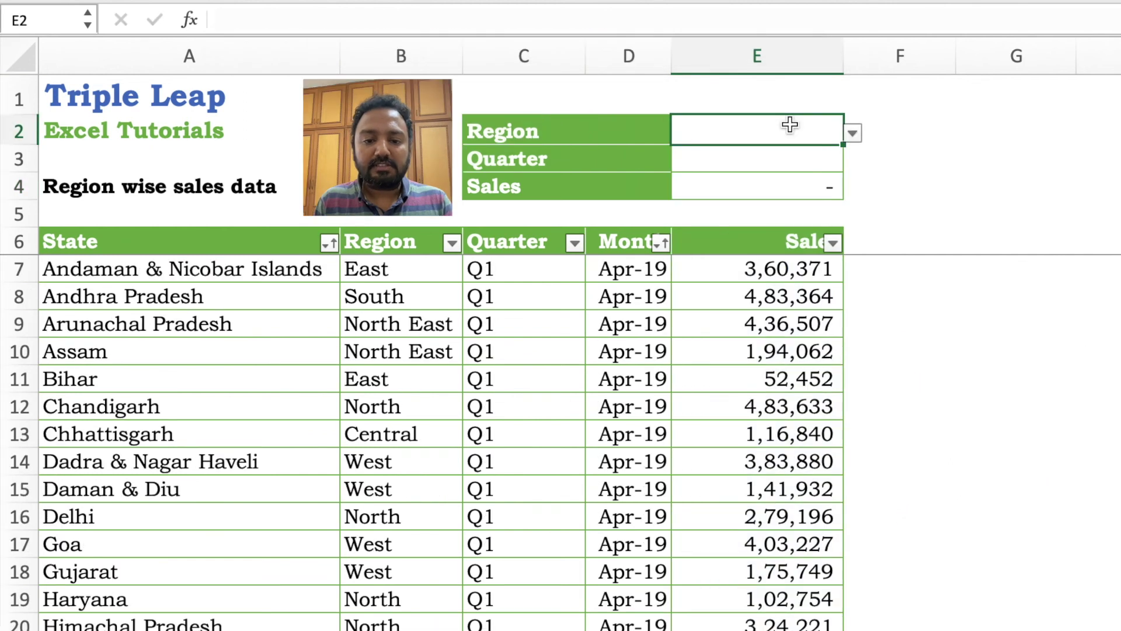
pyautogui.click(853, 133)
pyautogui.click(753, 161)
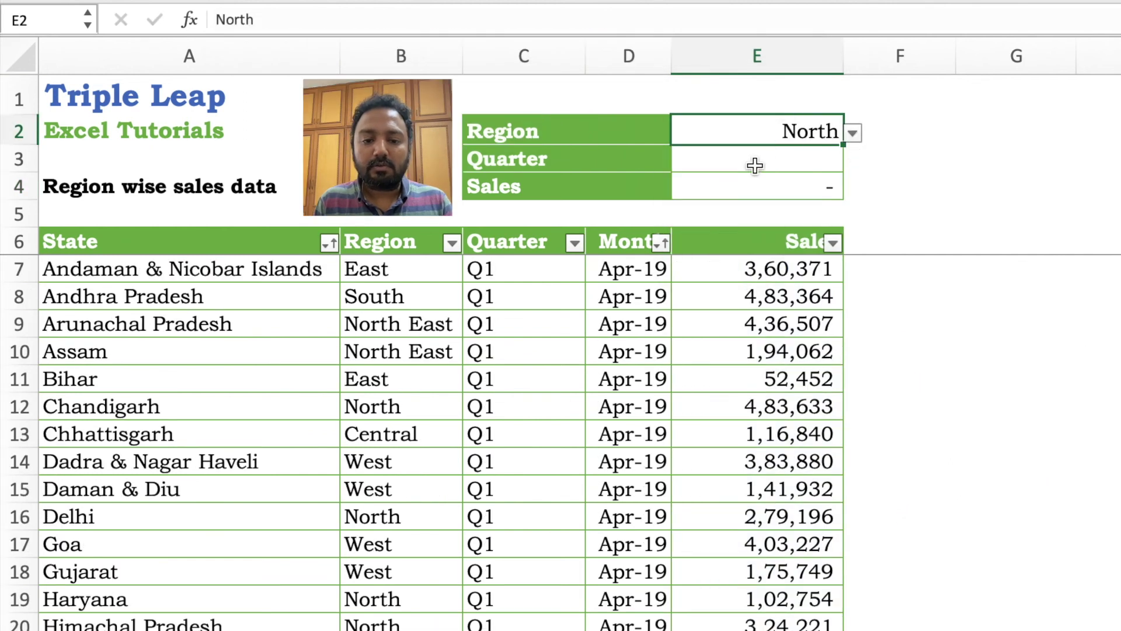
pyautogui.click(754, 166)
pyautogui.click(853, 160)
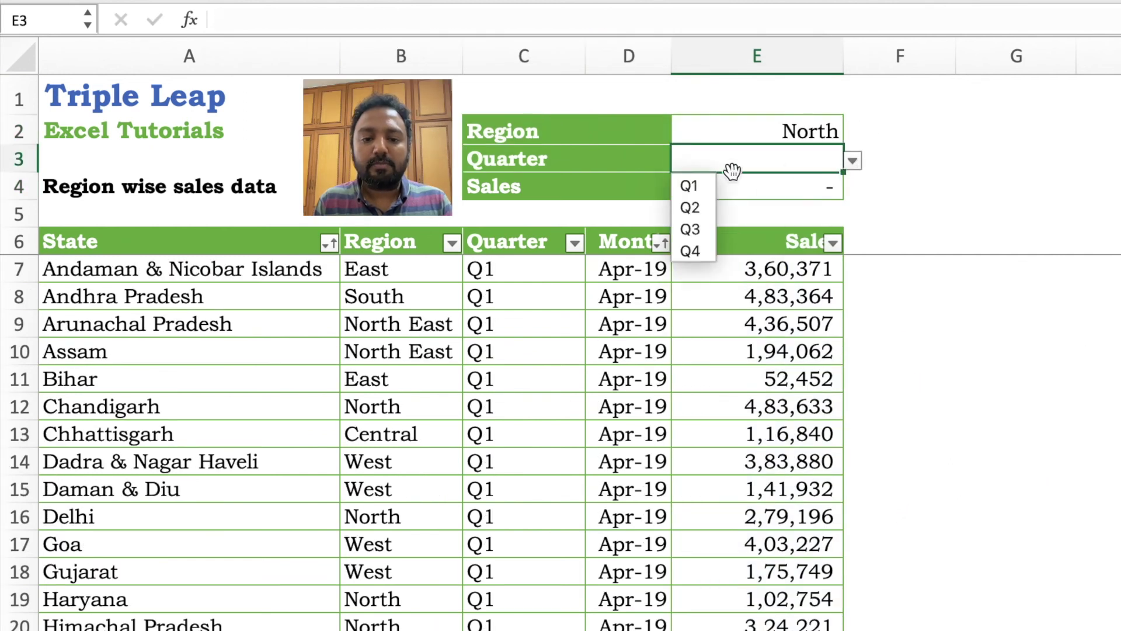
pyautogui.click(705, 190)
# - Change the first criteria heading in C2 to State and choose Tamil Nadu as its value in E2
pyautogui.click(490, 134)
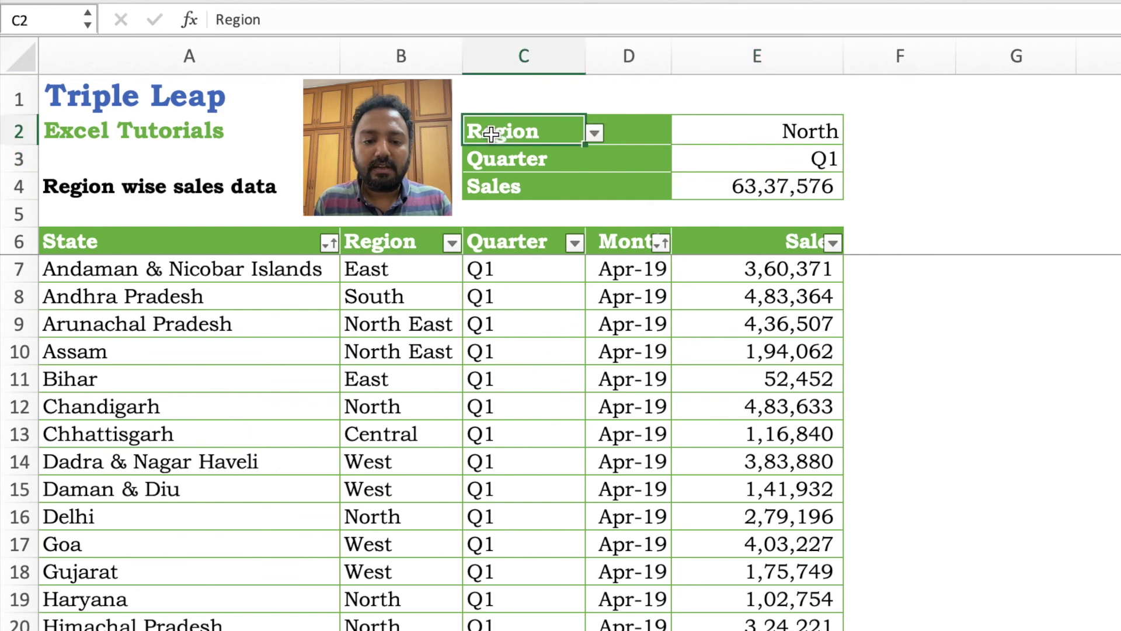
pyautogui.click(593, 134)
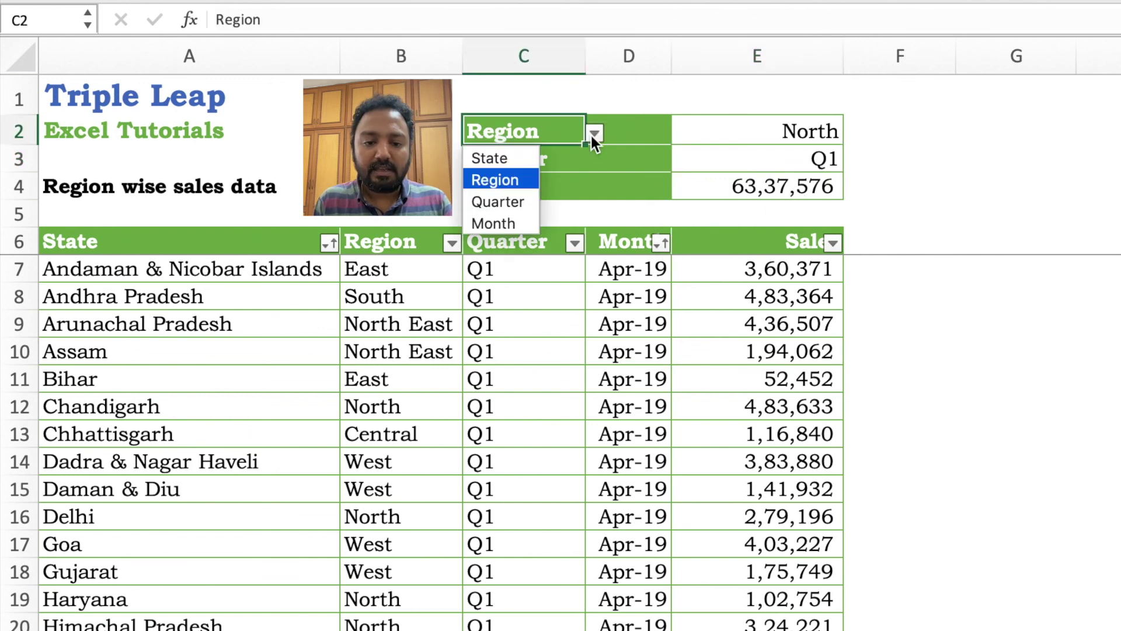
pyautogui.click(512, 160)
pyautogui.click(795, 142)
pyautogui.click(851, 134)
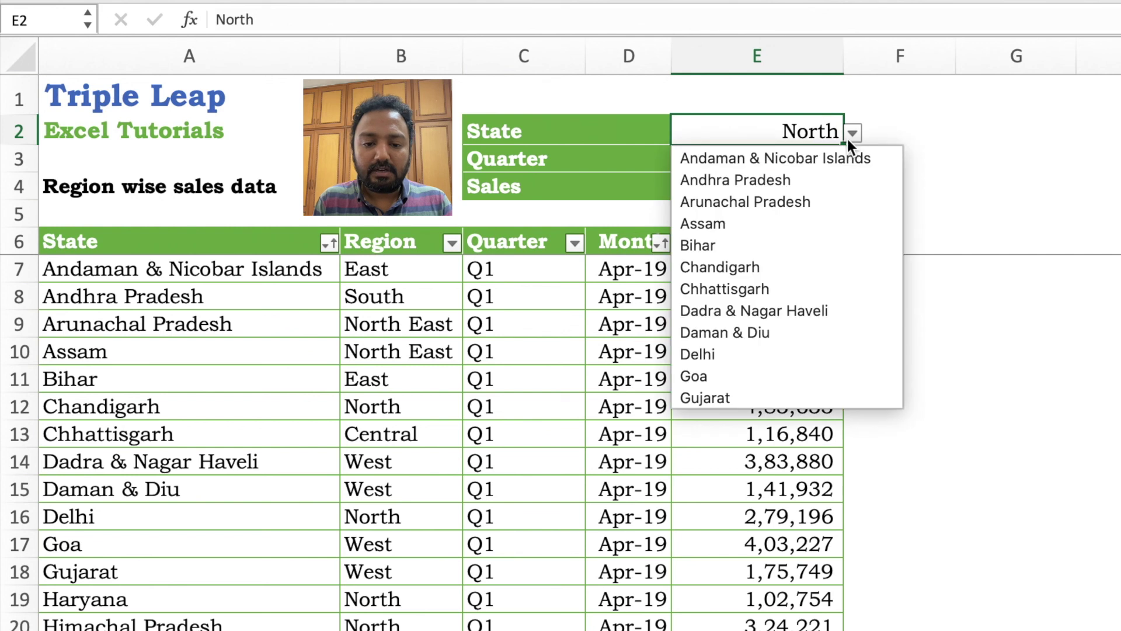
pyautogui.scroll(-6, 801, 229)
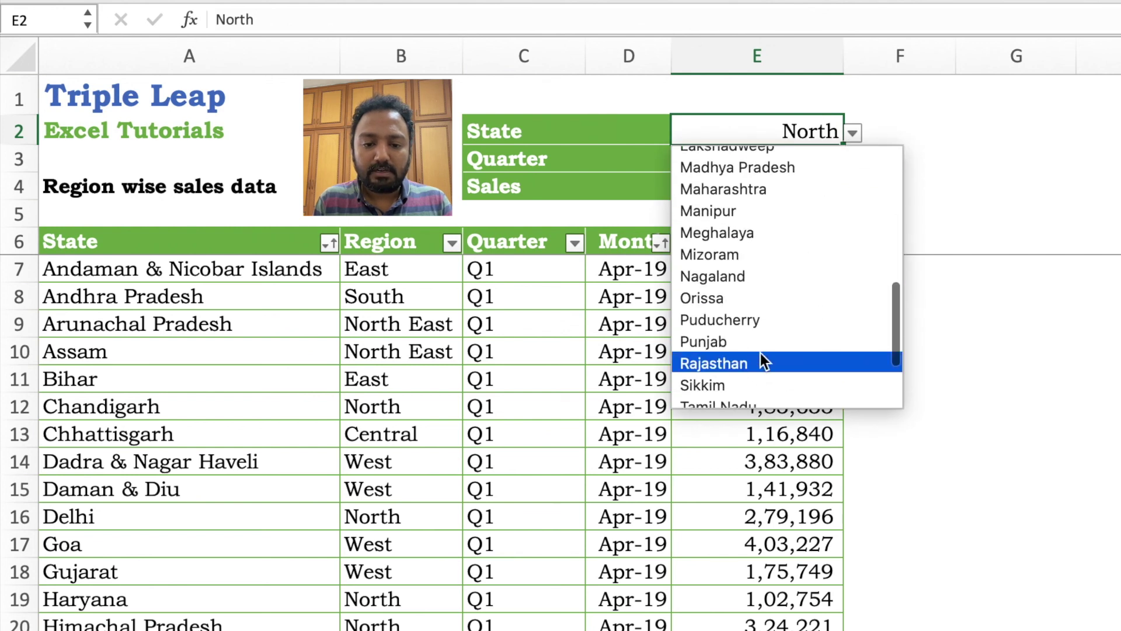
pyautogui.scroll(-2, 760, 352)
pyautogui.click(728, 325)
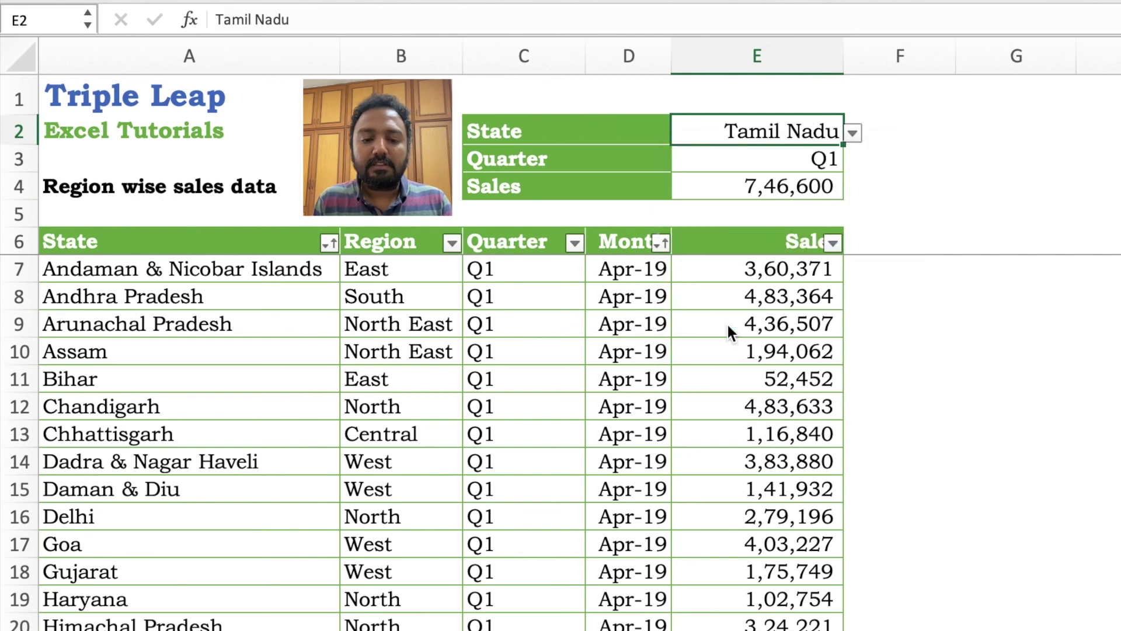
# - Set the Quarter criterion in E3 to Q4, keeping Quarter as the heading in C3
pyautogui.click(781, 160)
pyautogui.click(501, 172)
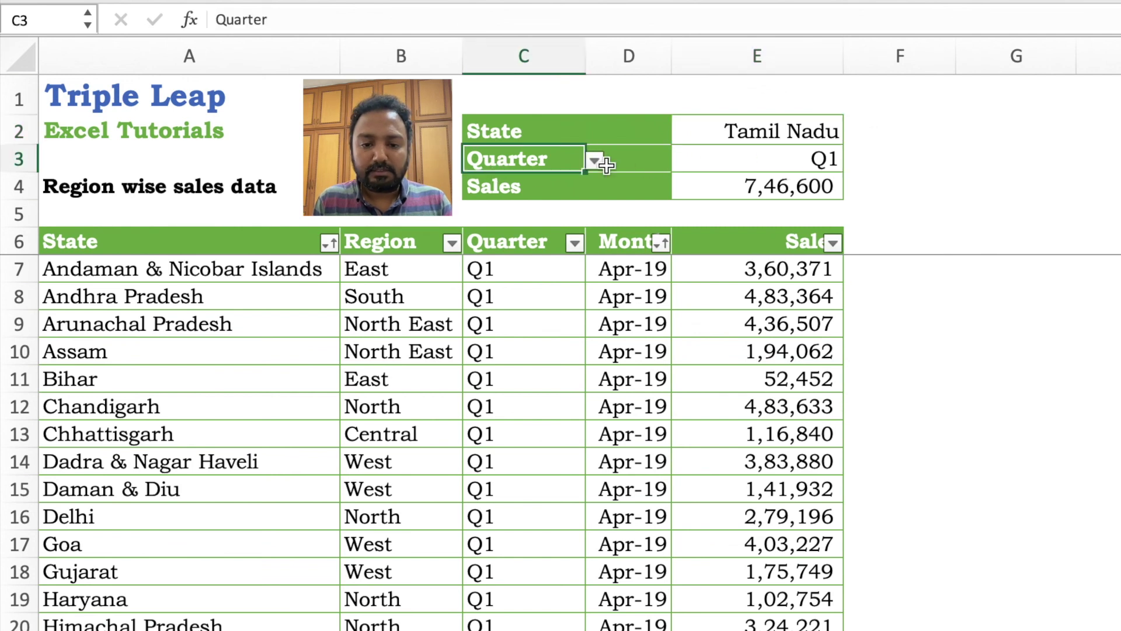
pyautogui.click(781, 158)
pyautogui.click(856, 160)
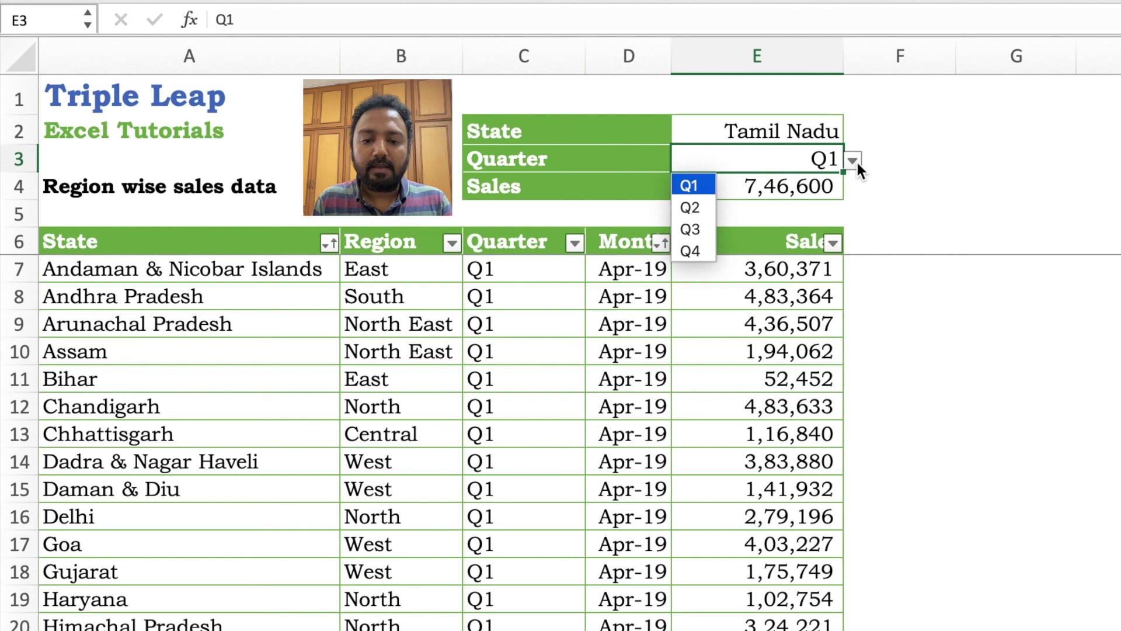
pyautogui.click(705, 250)
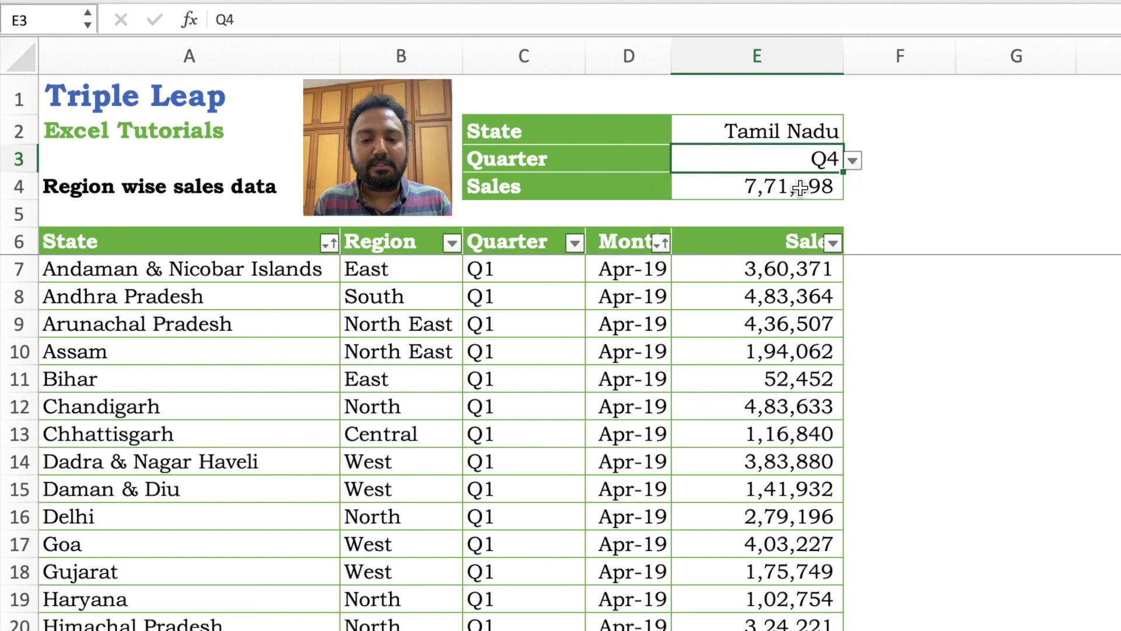